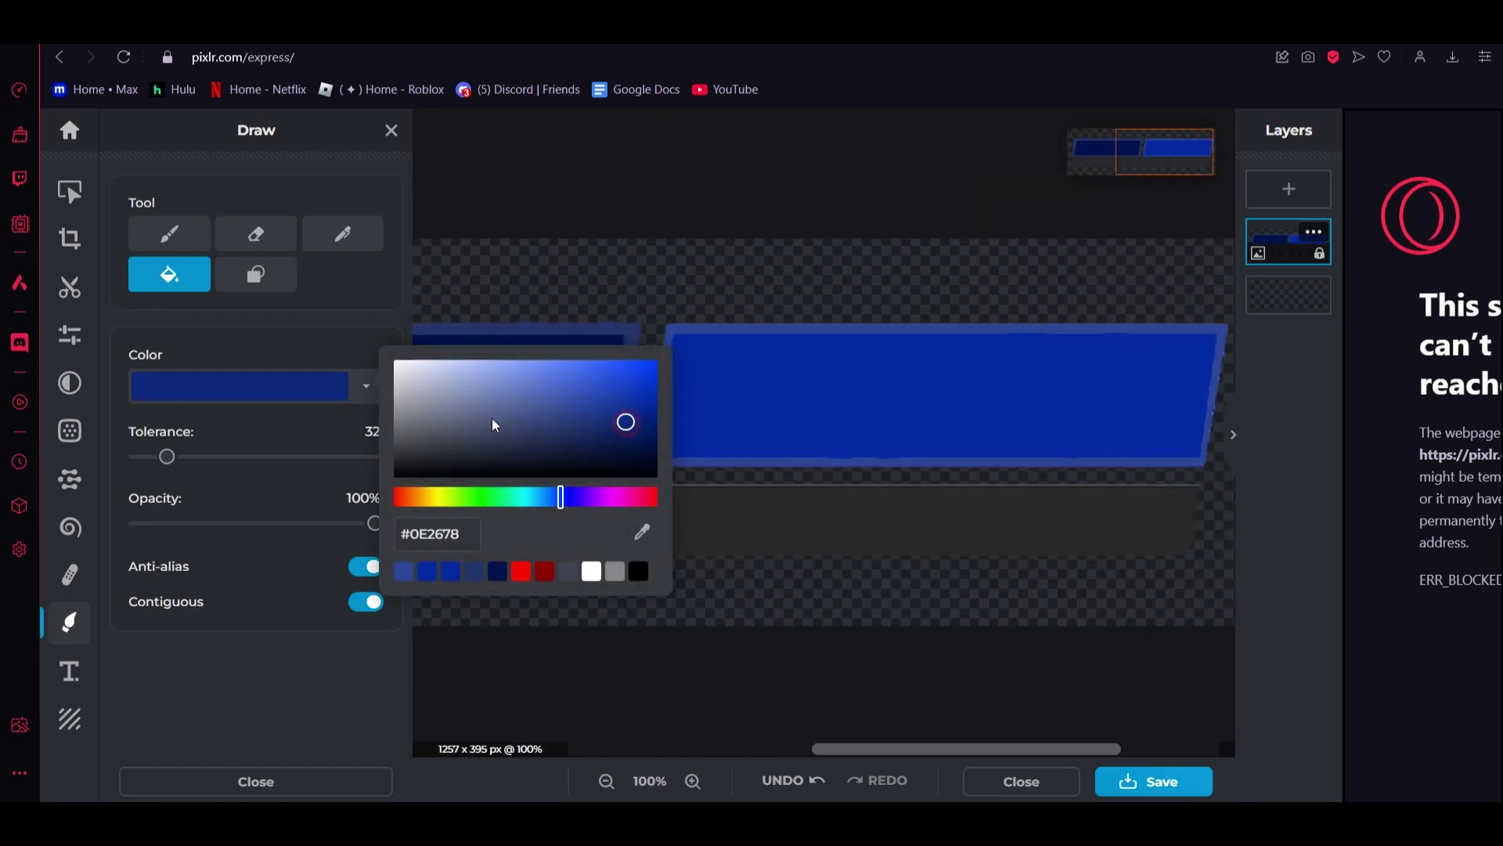
Fill the banner panels with the dark blue #0E2678
click(389, 393)
click(838, 398)
click(315, 408)
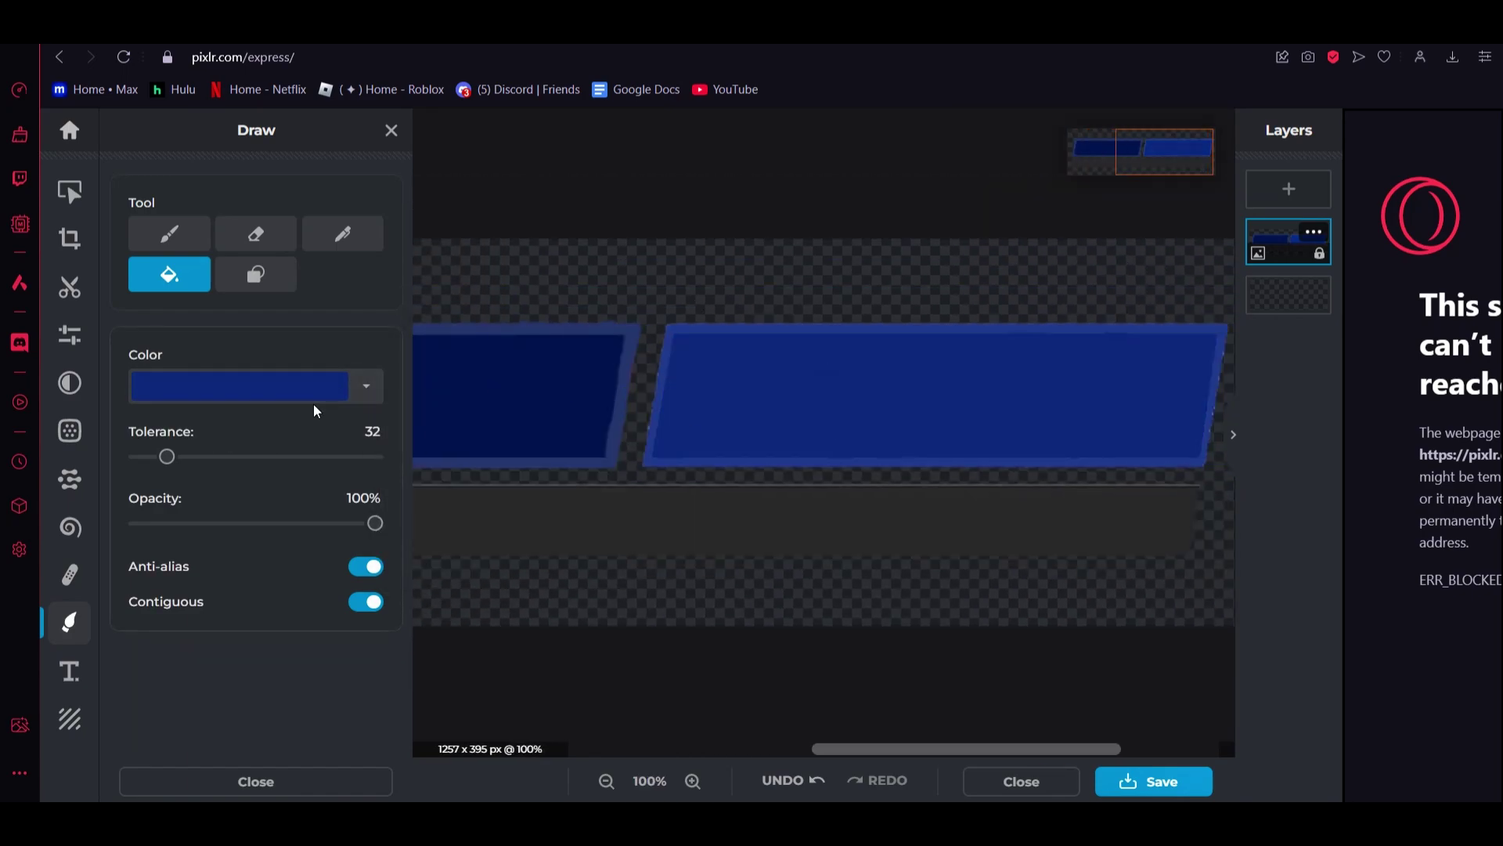
Zoom out on the banner and open a new blank browser tab
scroll(580, 327, down, 3)
scroll(668, 310, down, 3)
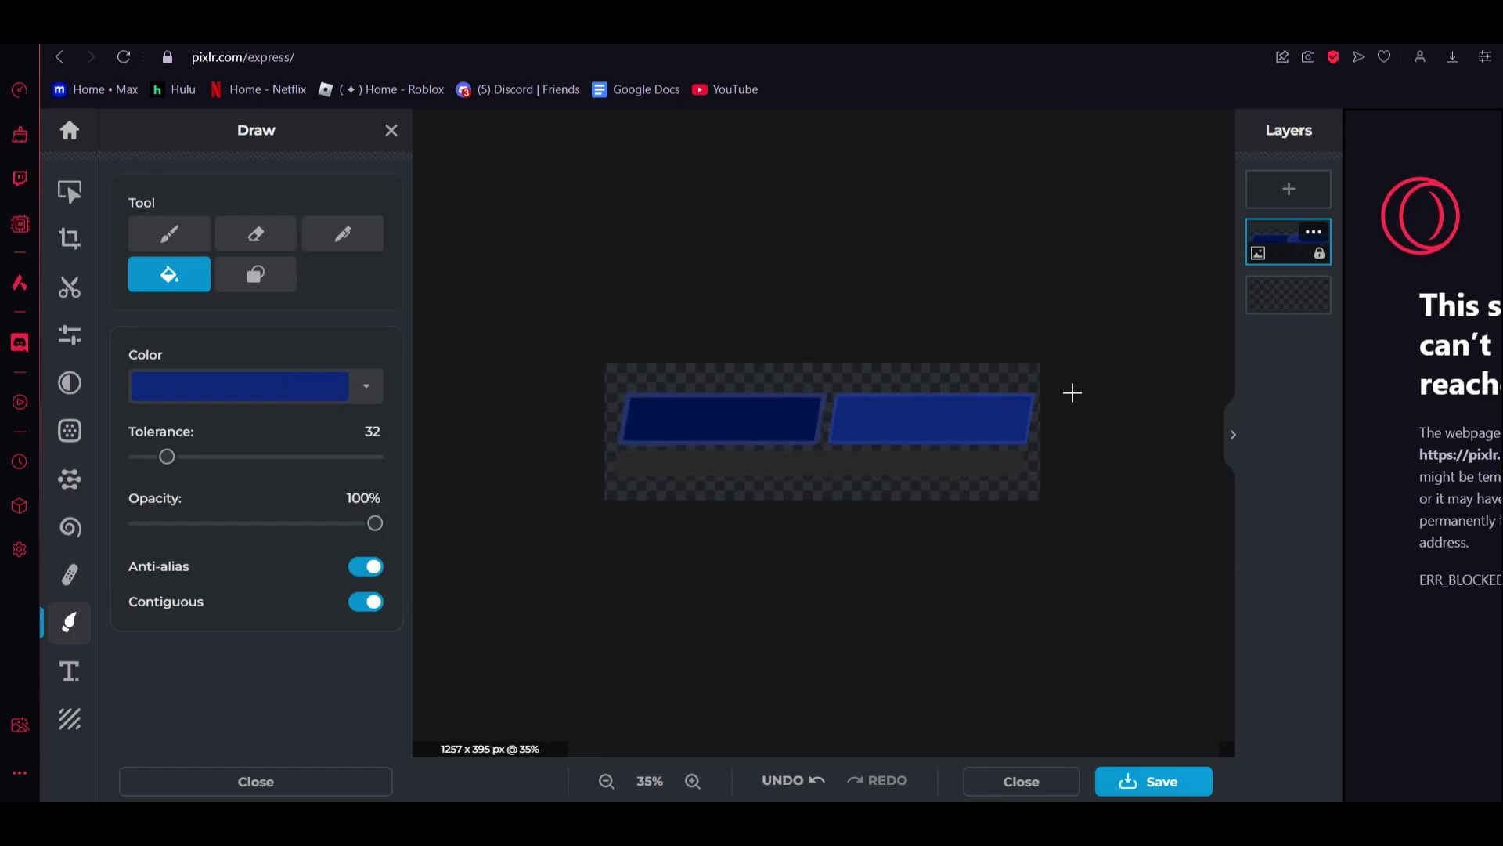
scroll(881, 402, up, 3)
scroll(570, 400, down, 1)
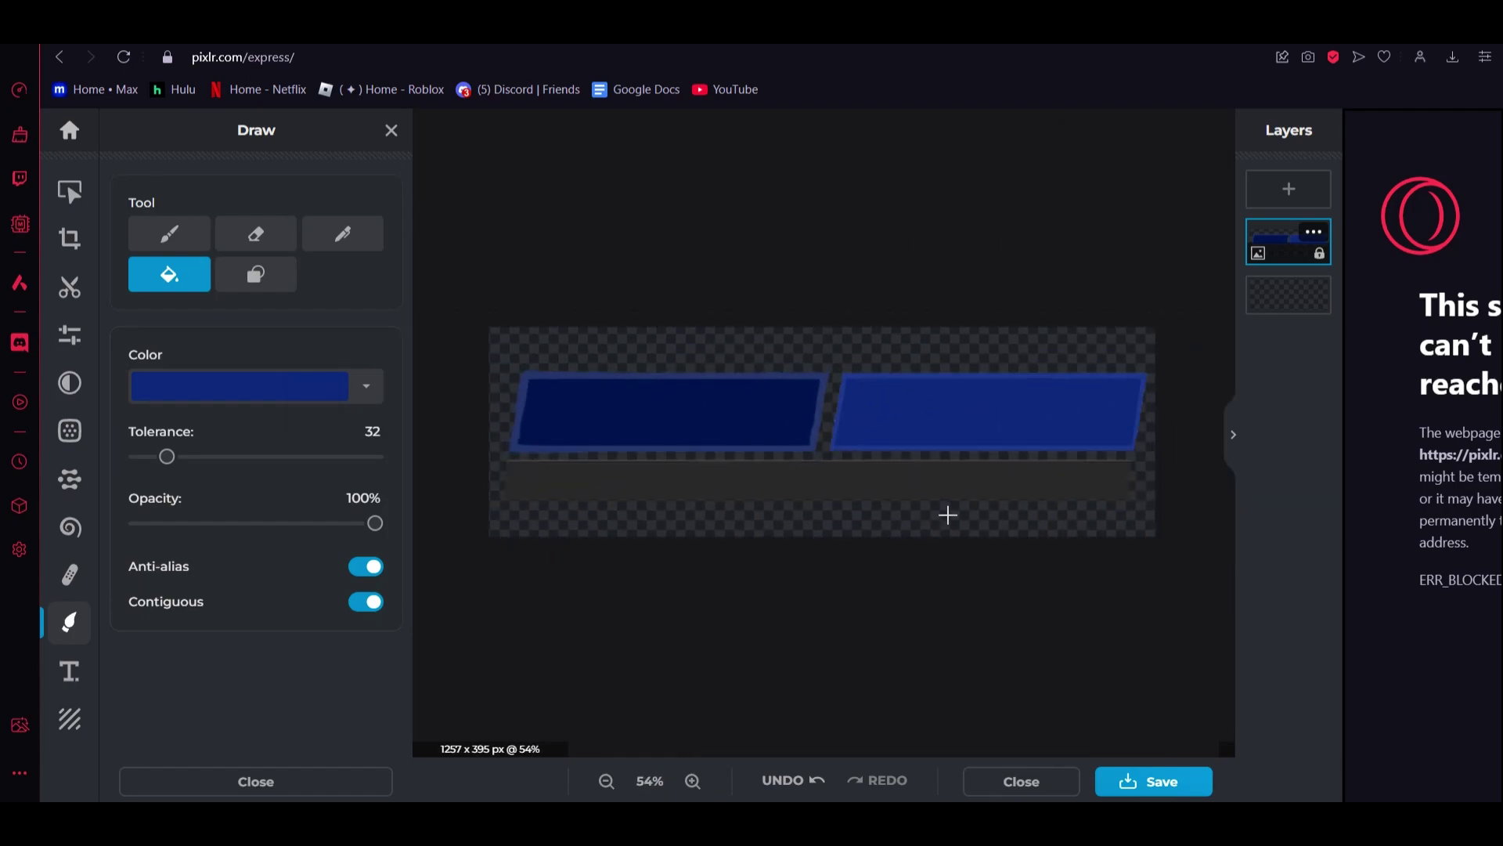
key(ctrl+t)
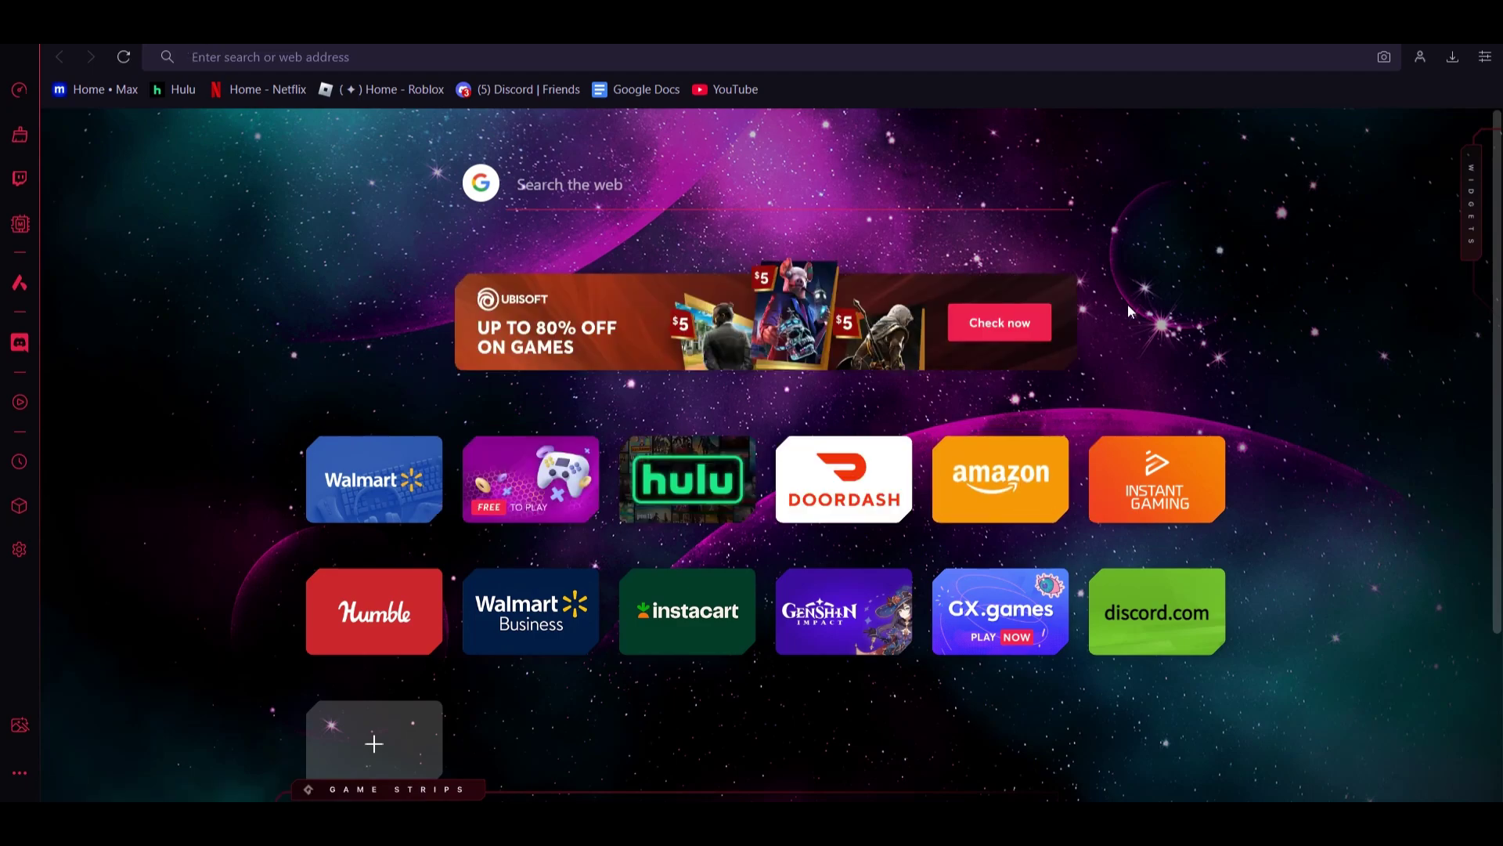
Search Google Images for 'colts' and browse the logo results
text(colts)
key(Return)
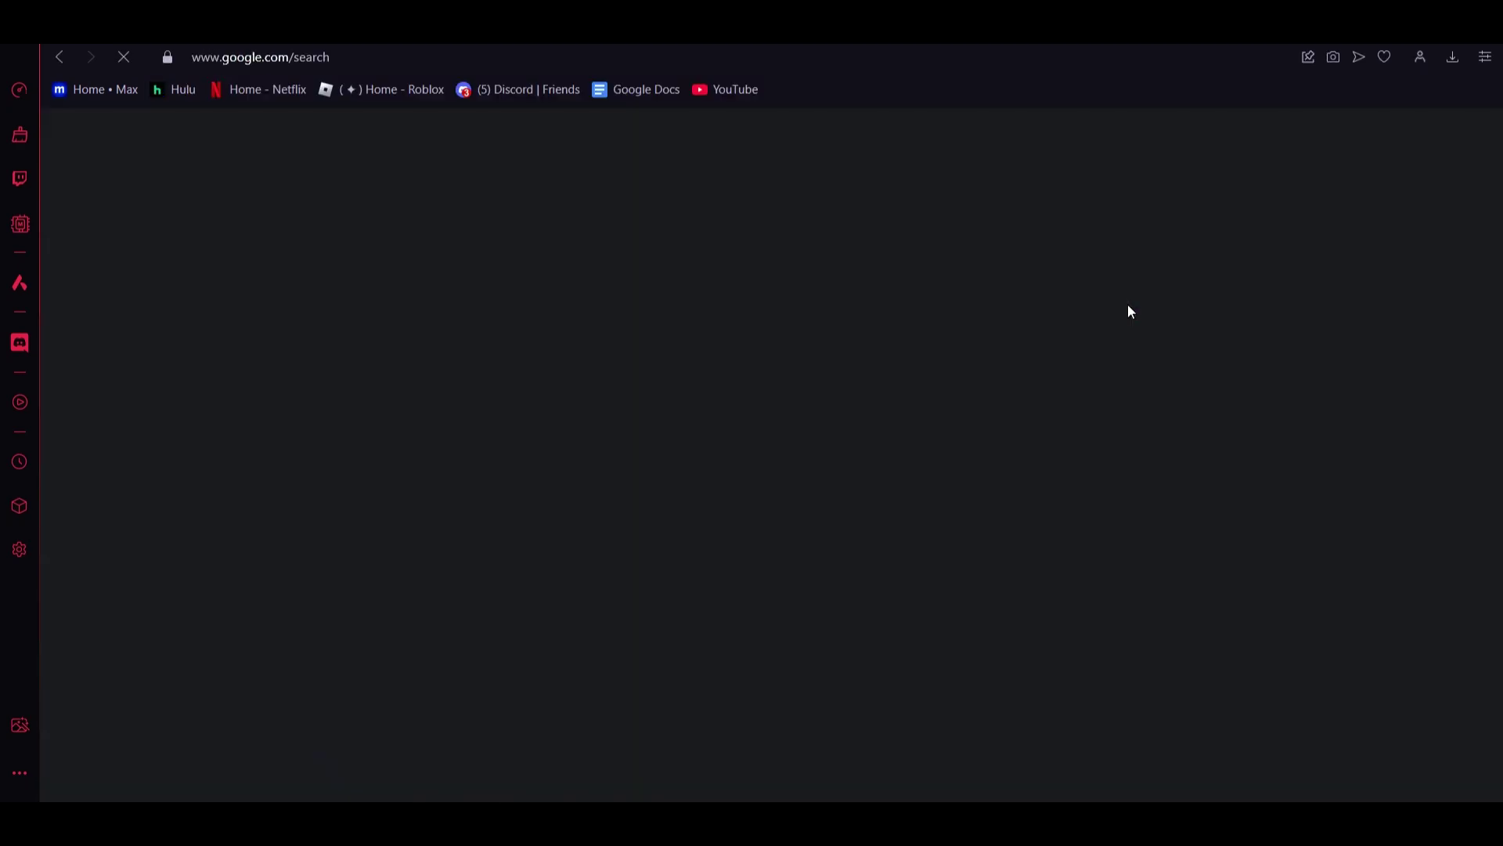
click(329, 219)
scroll(939, 219, down, 3)
scroll(1238, 275, down, 7)
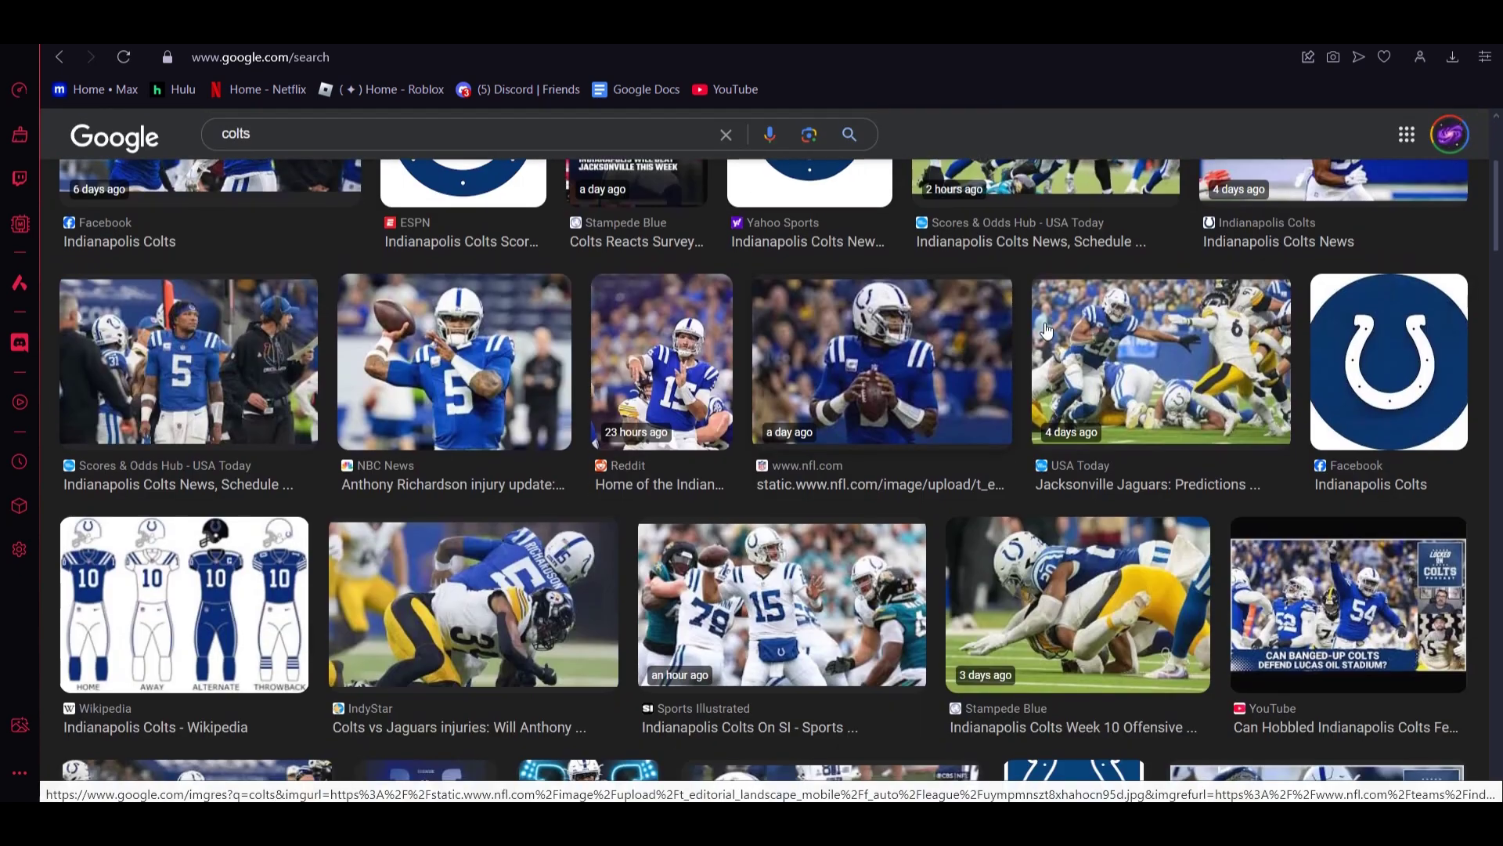
scroll(1239, 276, down, 5)
scroll(989, 338, up, 10)
scroll(989, 338, up, 3)
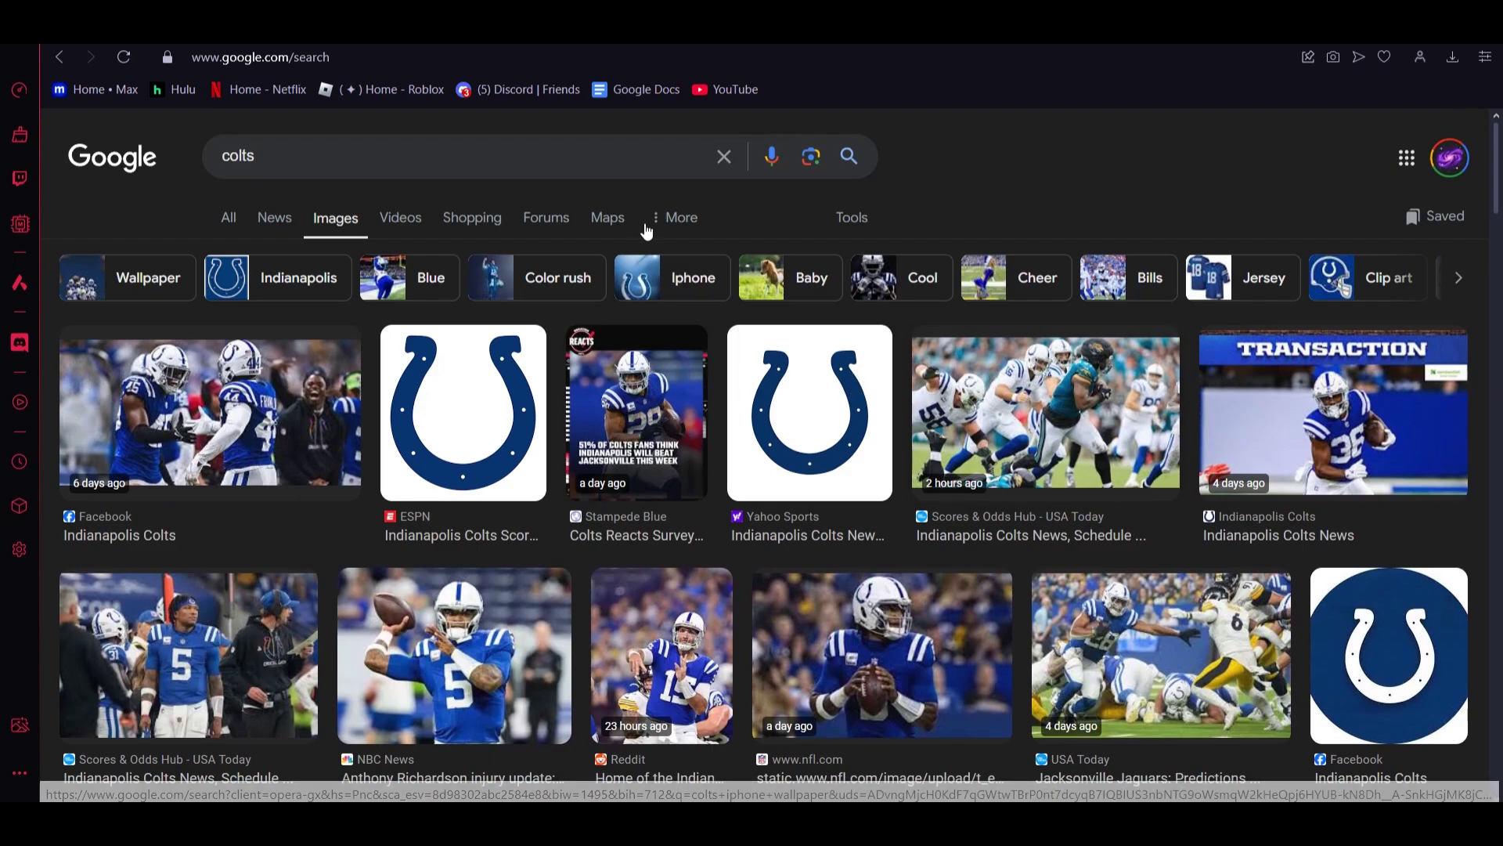
click(306, 162)
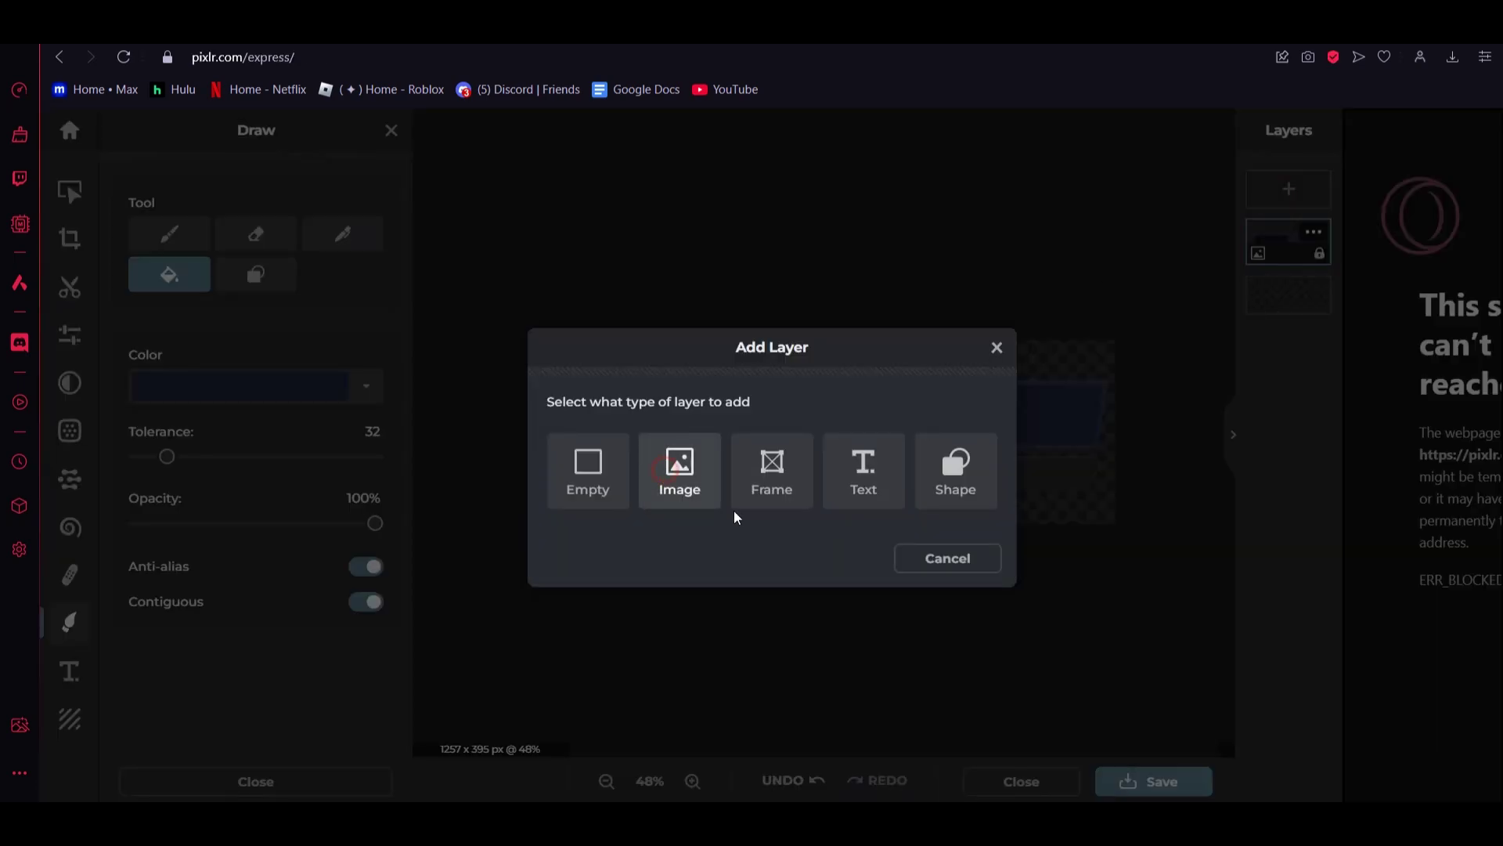
Insert the copied horseshoe logo as an image layer, then delete it
click(716, 501)
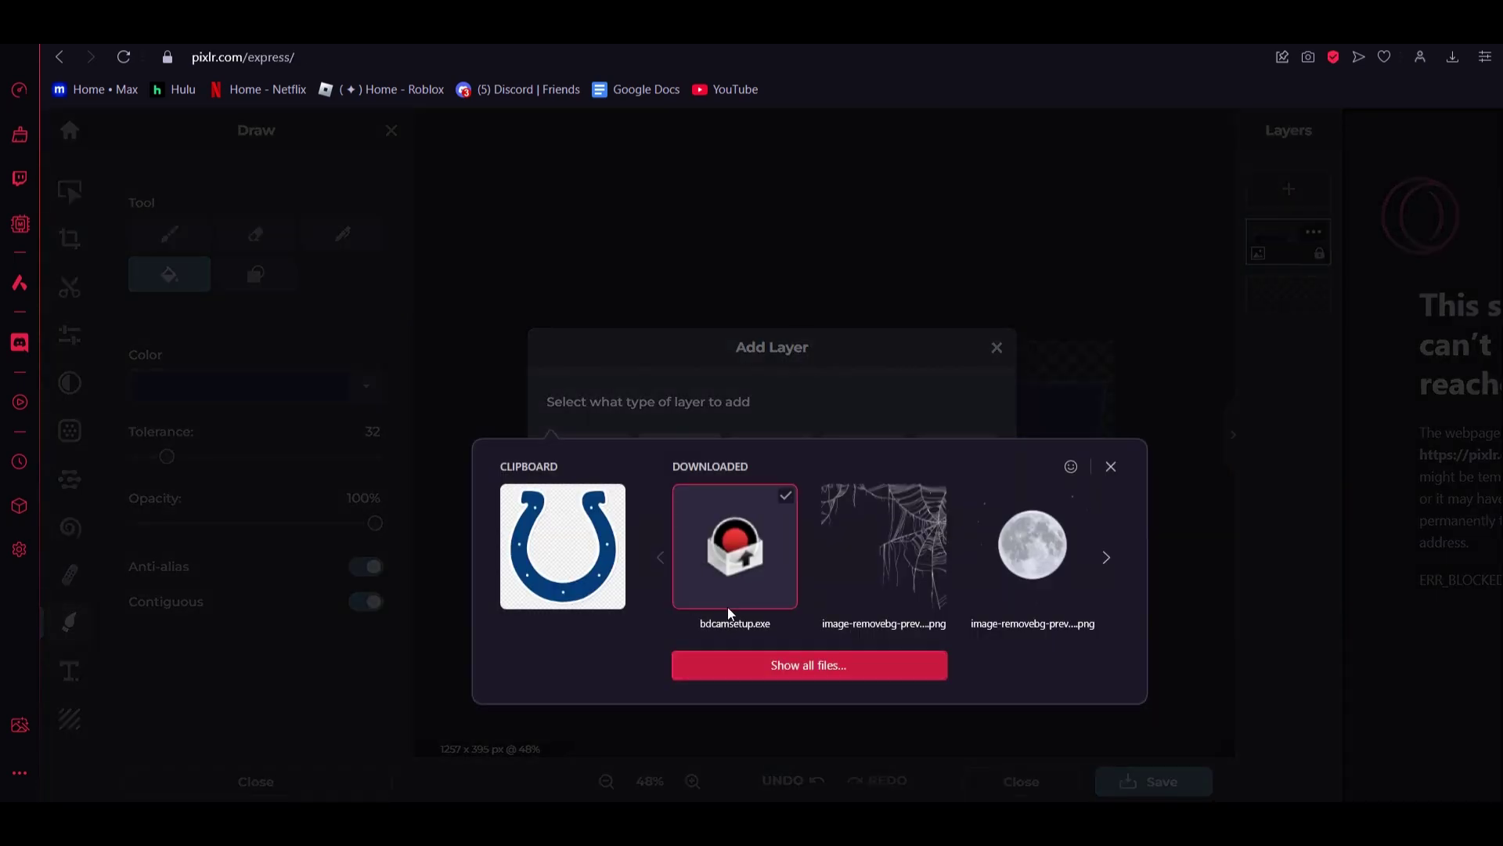
click(585, 560)
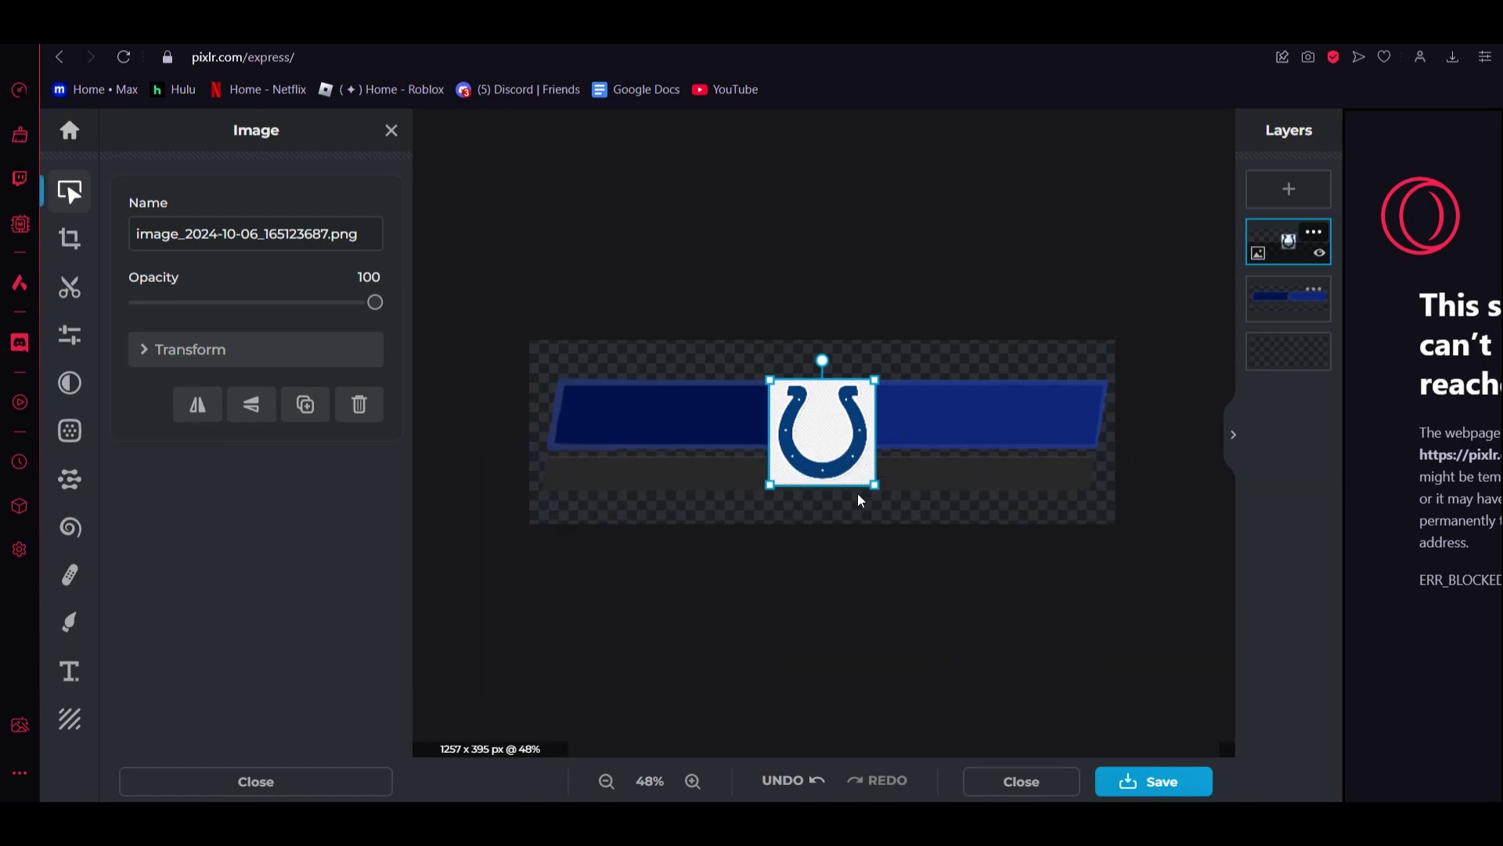
key(Delete)
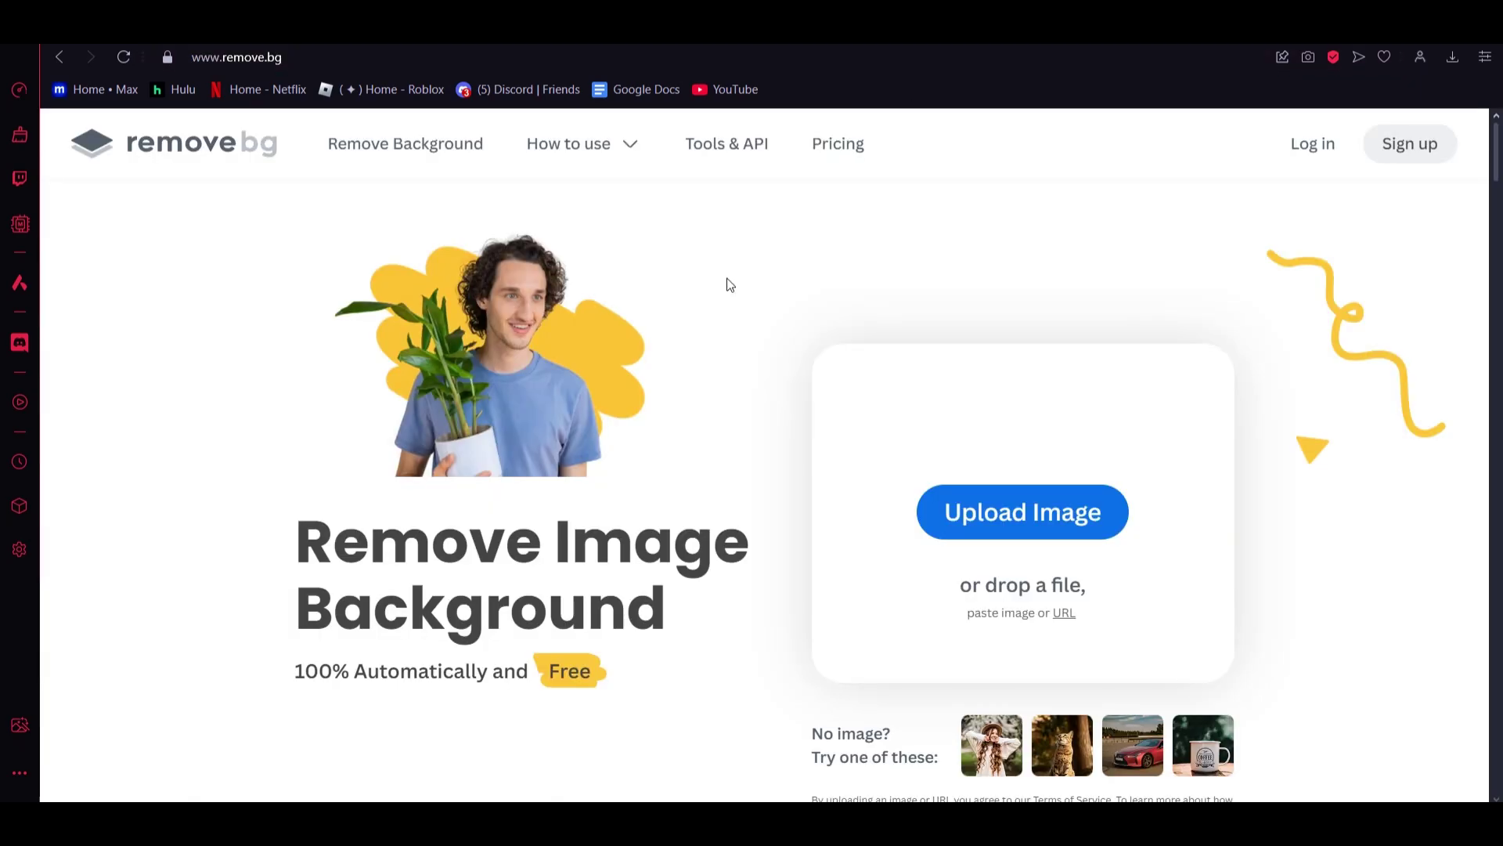
Upload the Colts horseshoe image to remove.bg to strip its white background
drag(667, 47, 712, 520)
right_click(247, 750)
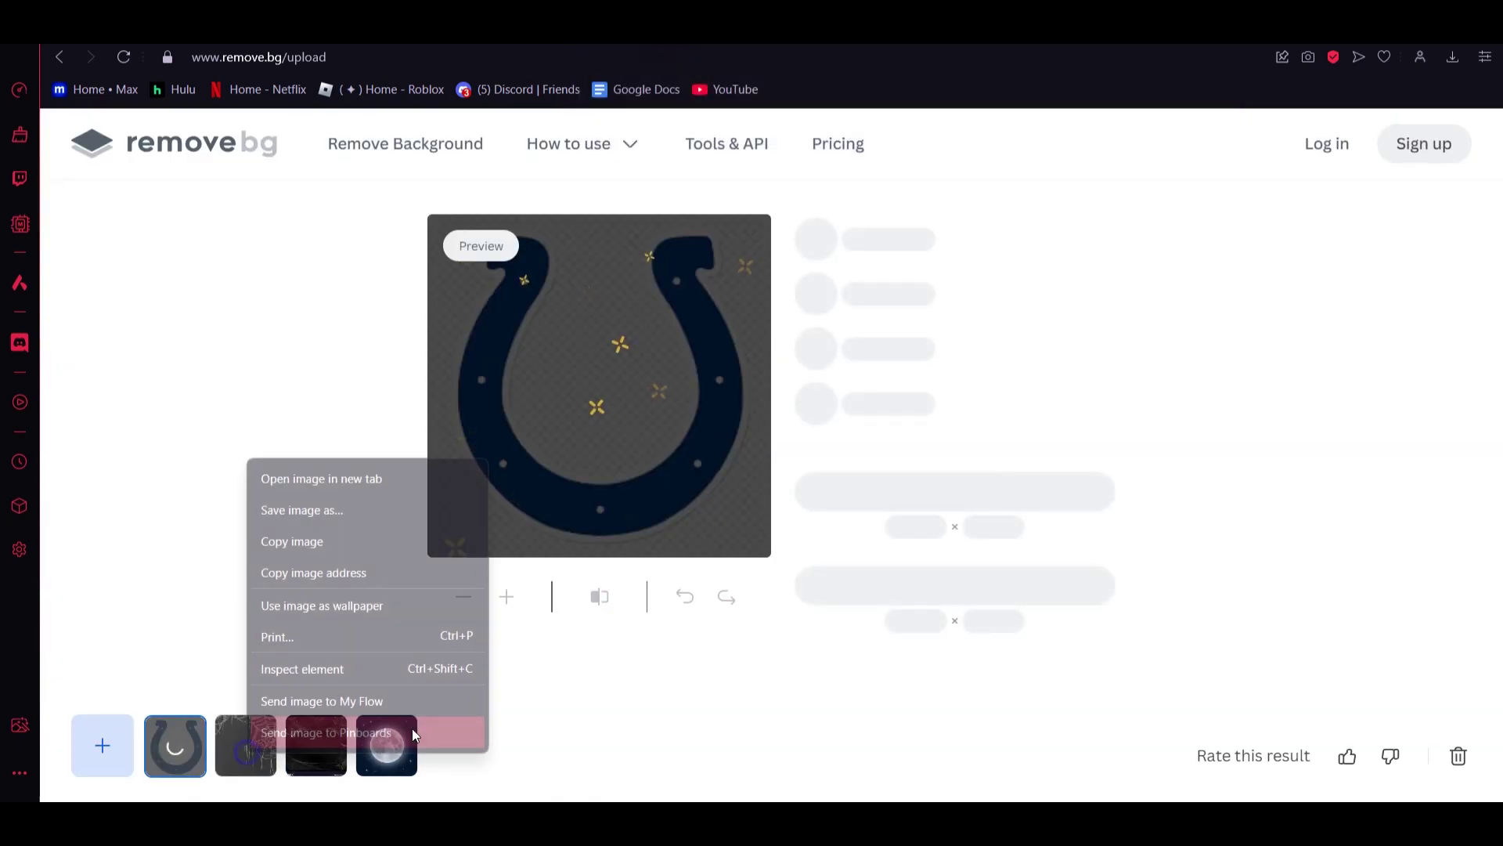
click(600, 396)
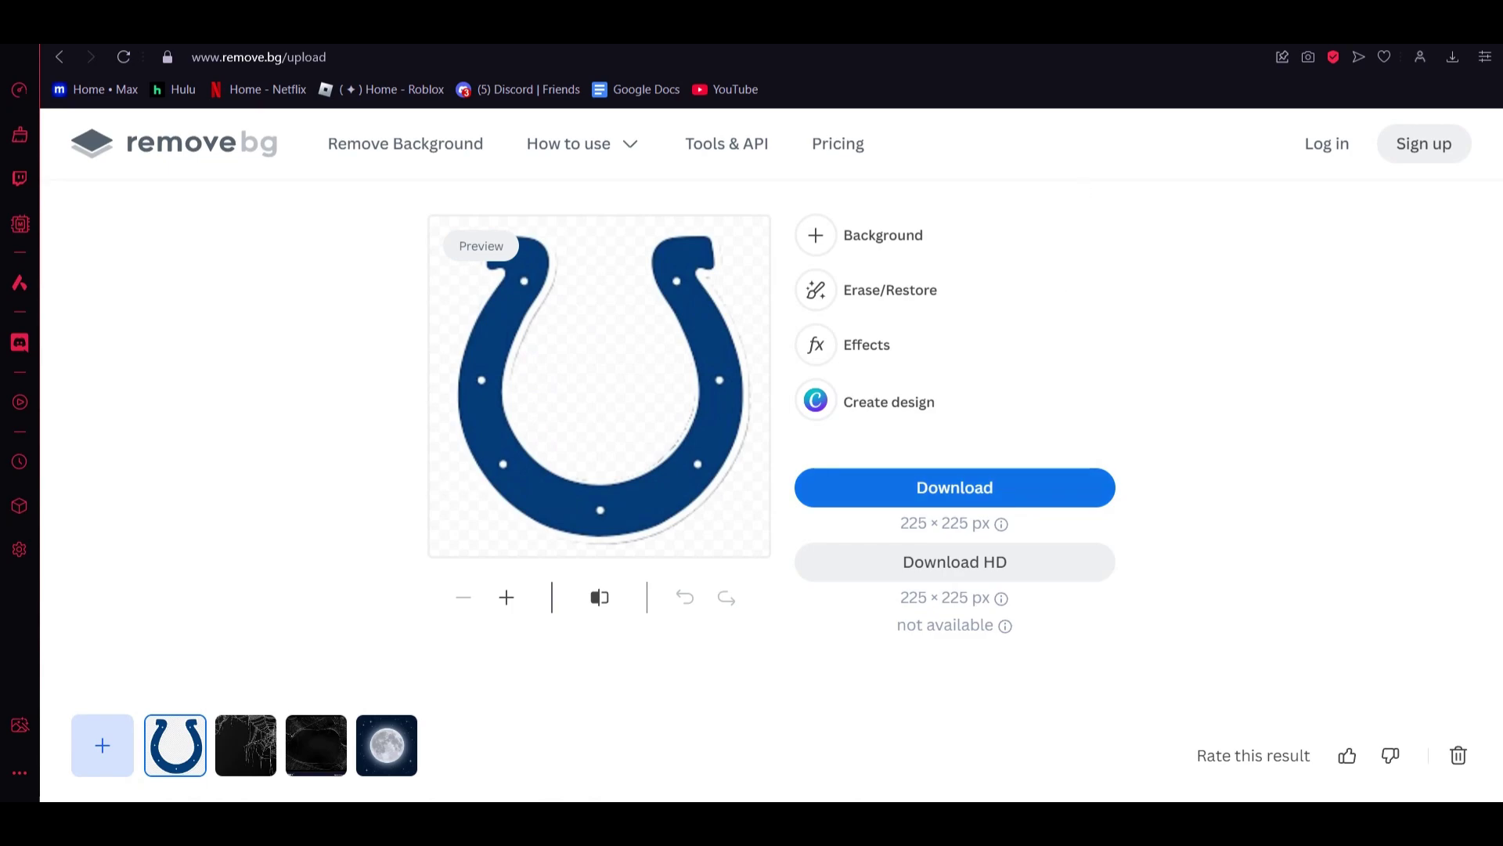
Cycle through the browser tabs back to the Pixlr editor
key(ctrl+Tab)
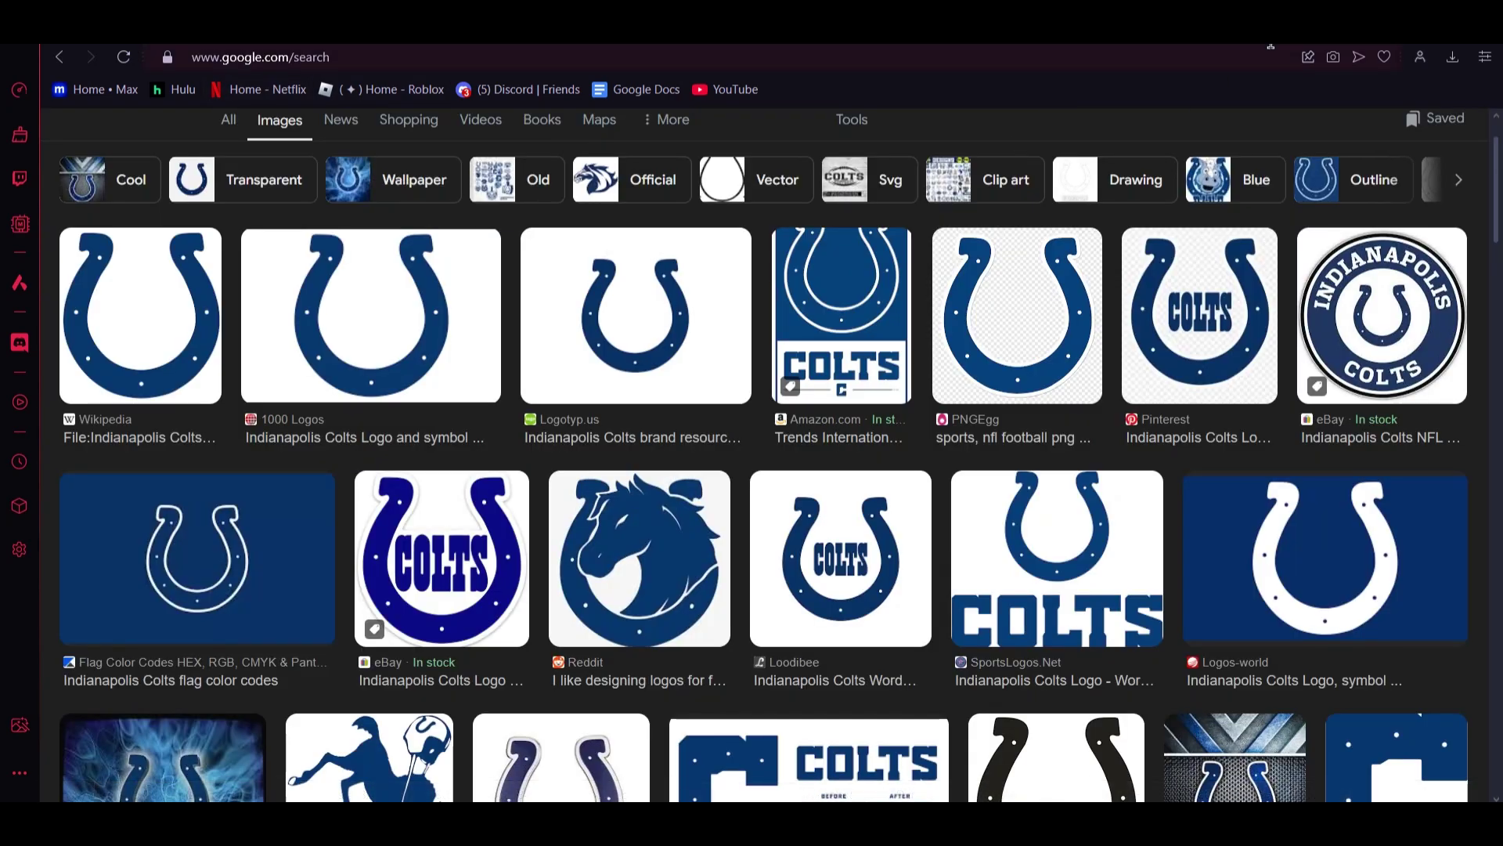
key(ctrl+Tab)
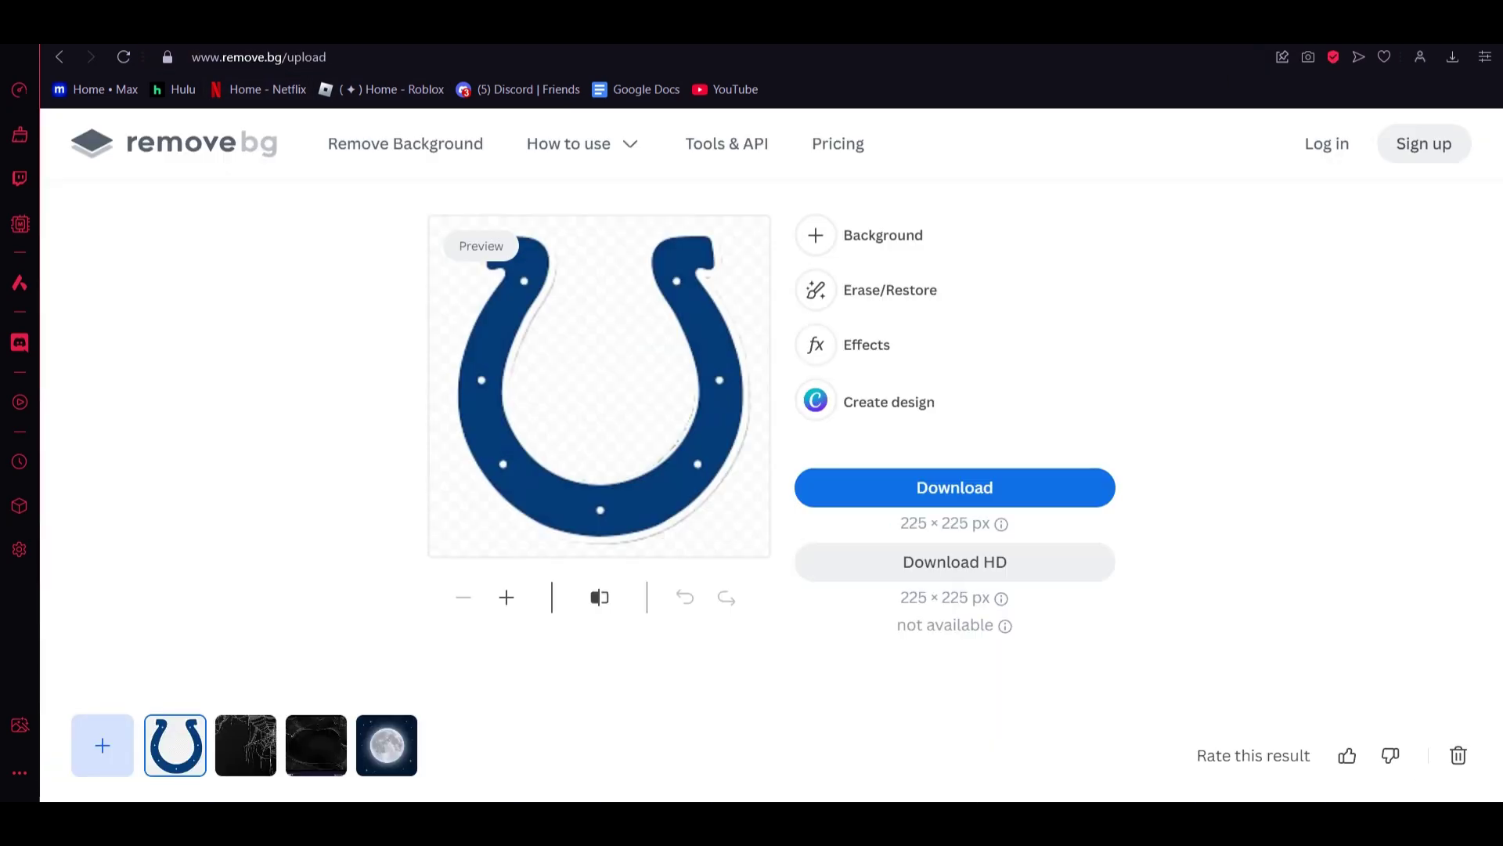
key(ctrl+Tab)
Add the removebg horseshoe PNG as an image layer at the banner's right end
click(1288, 189)
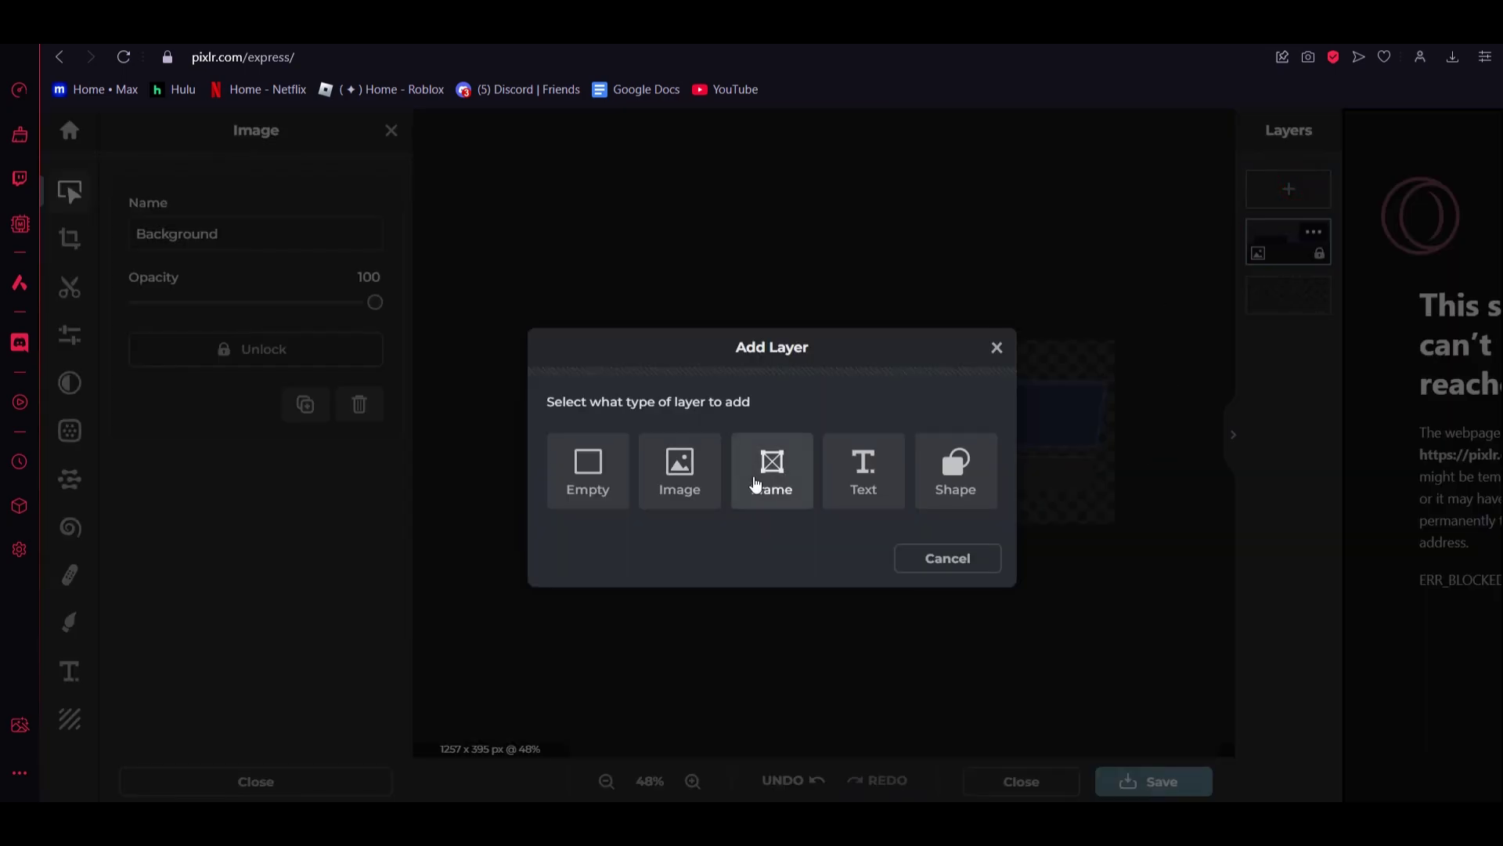
click(684, 475)
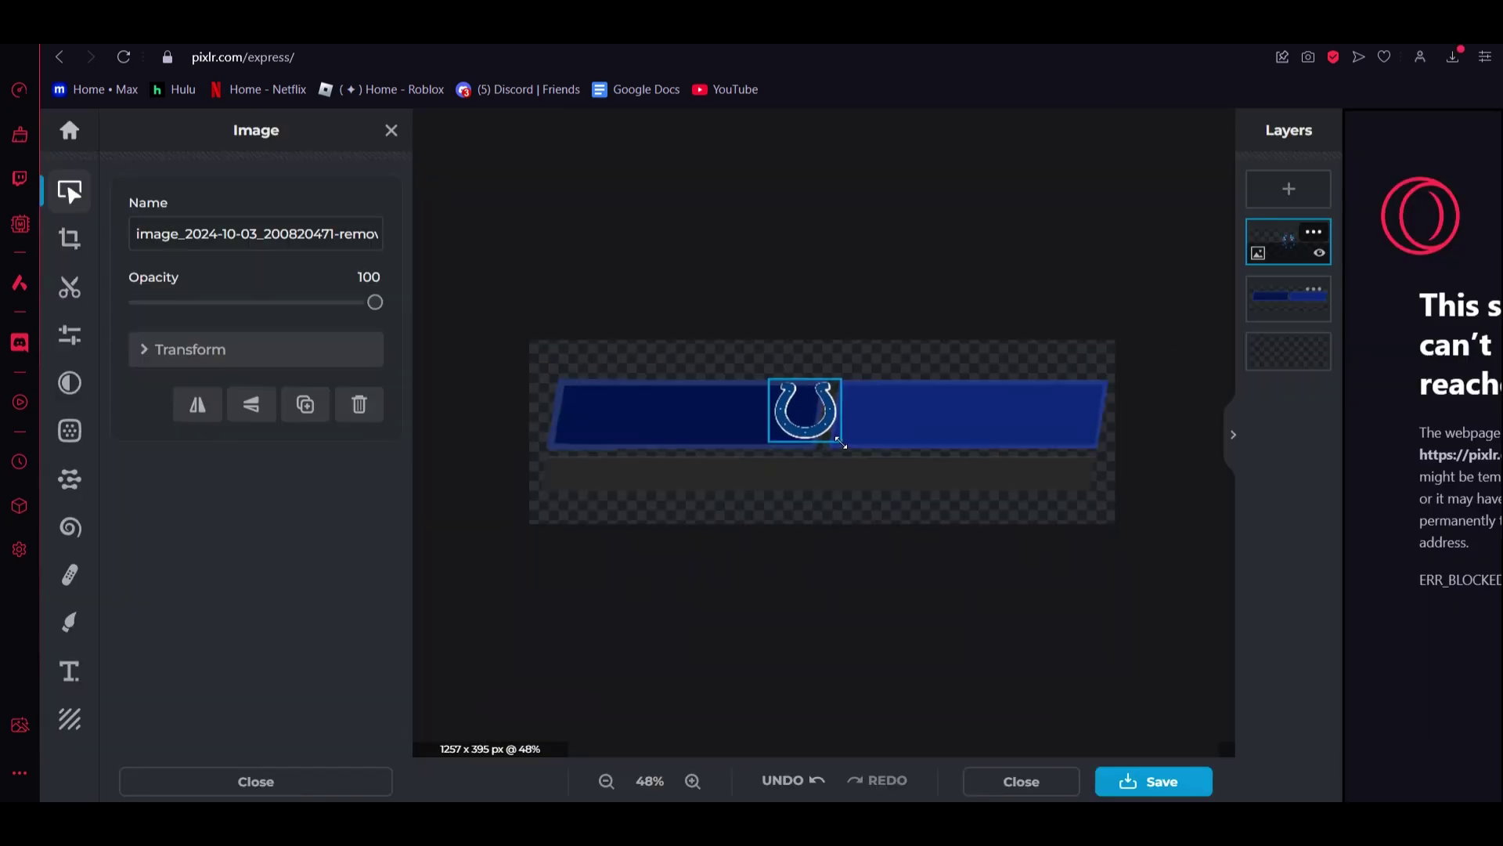
drag(813, 415, 1092, 388)
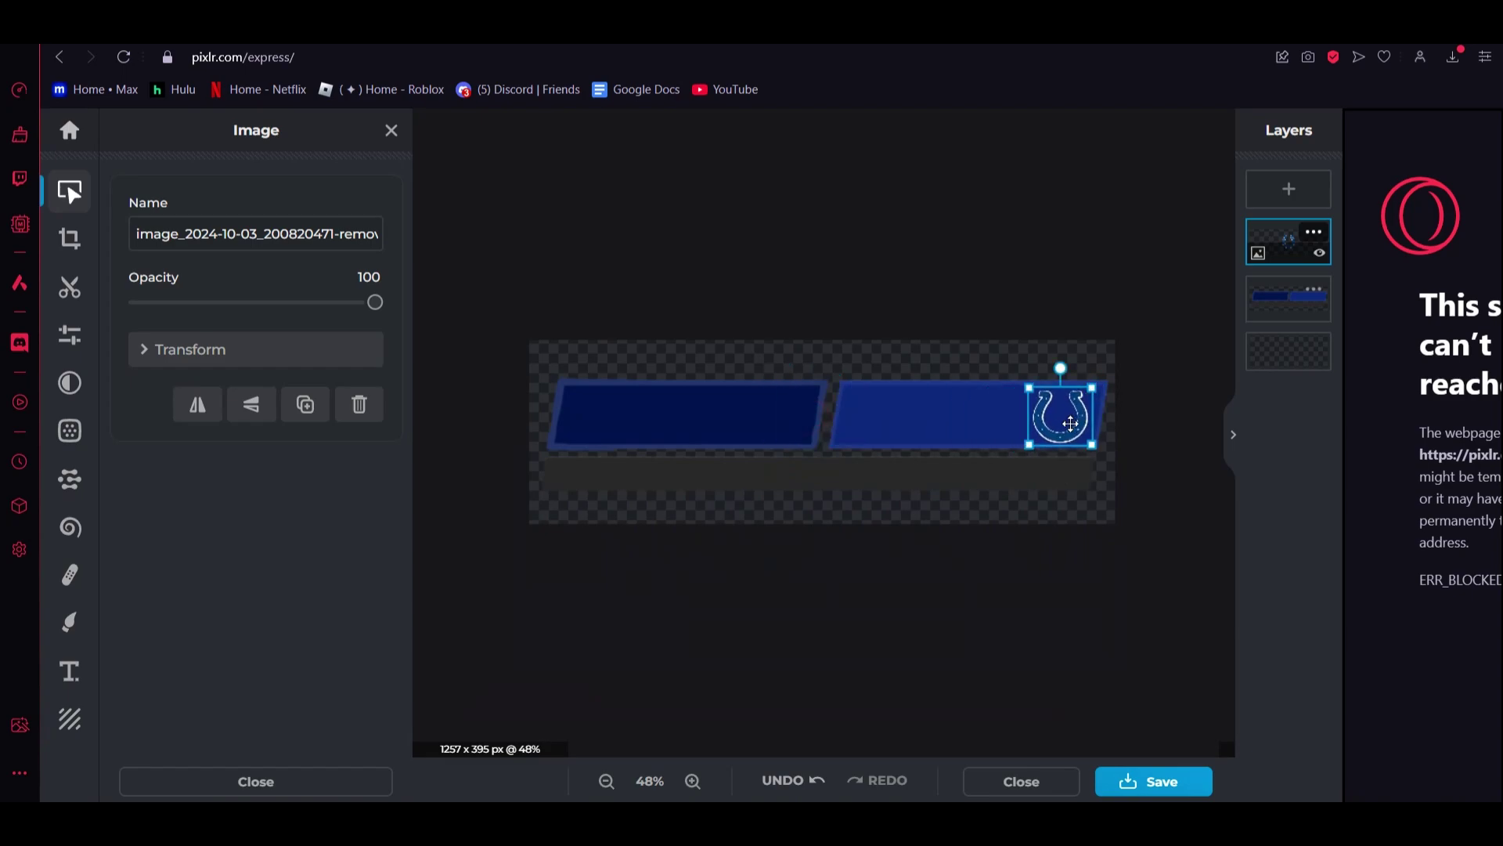
Select the Background layer and bring up the transparent 1257 × 395 PNG save options
click(1097, 289)
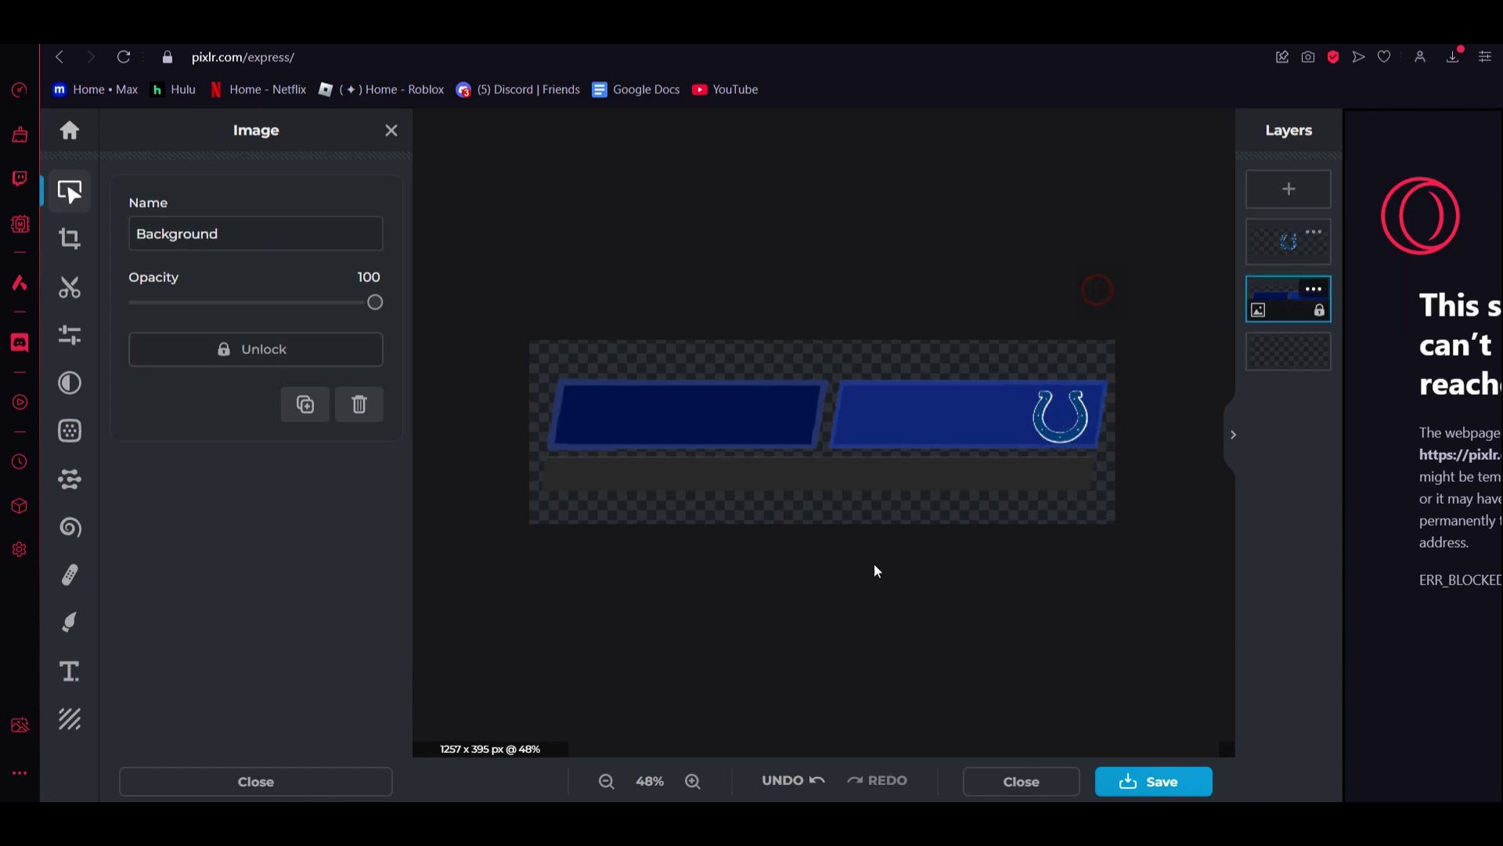
click(1058, 420)
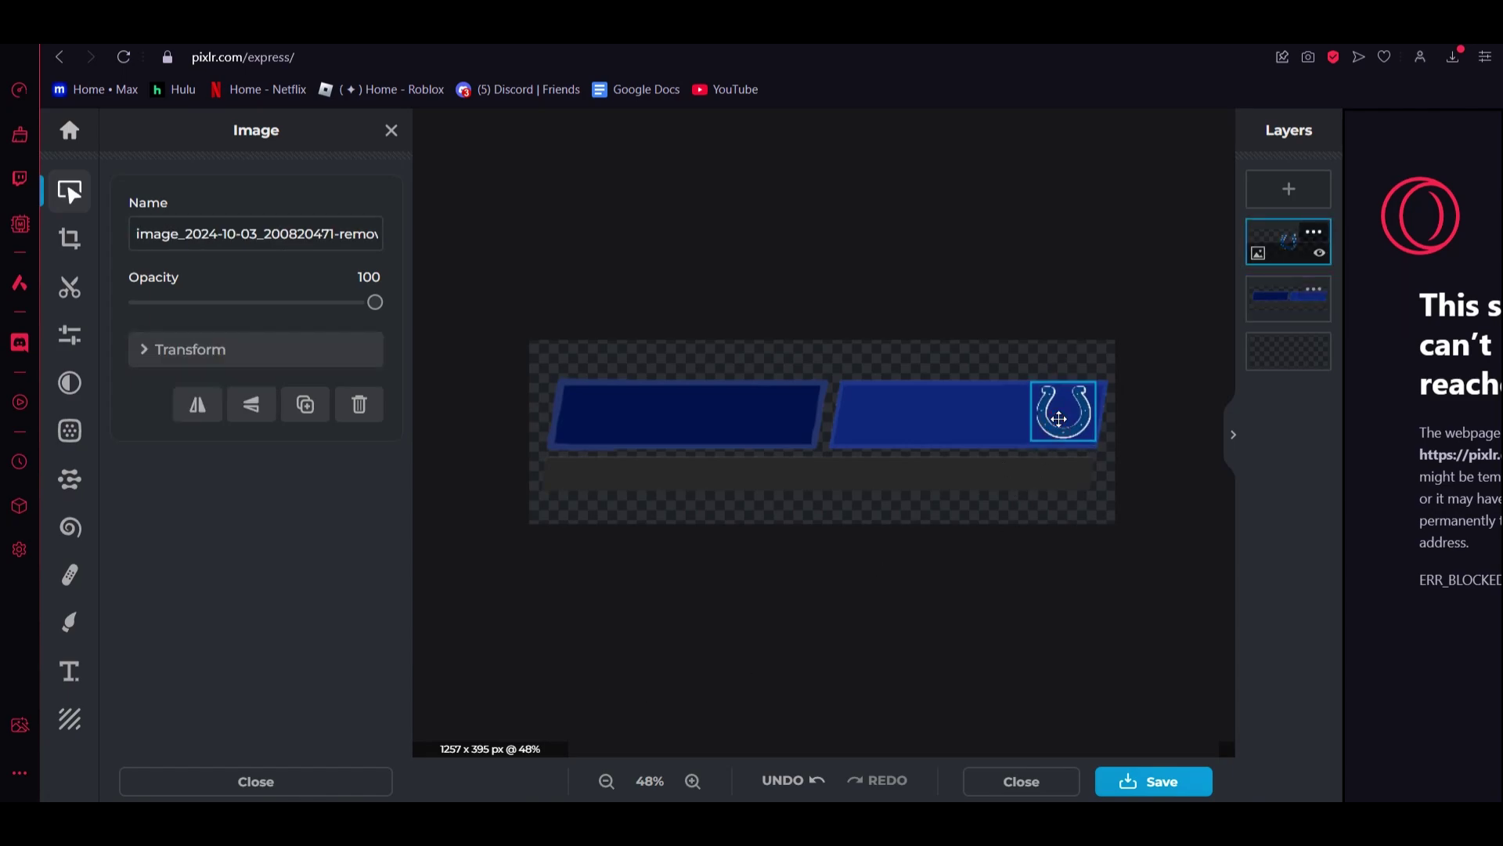
click(1034, 313)
click(1133, 790)
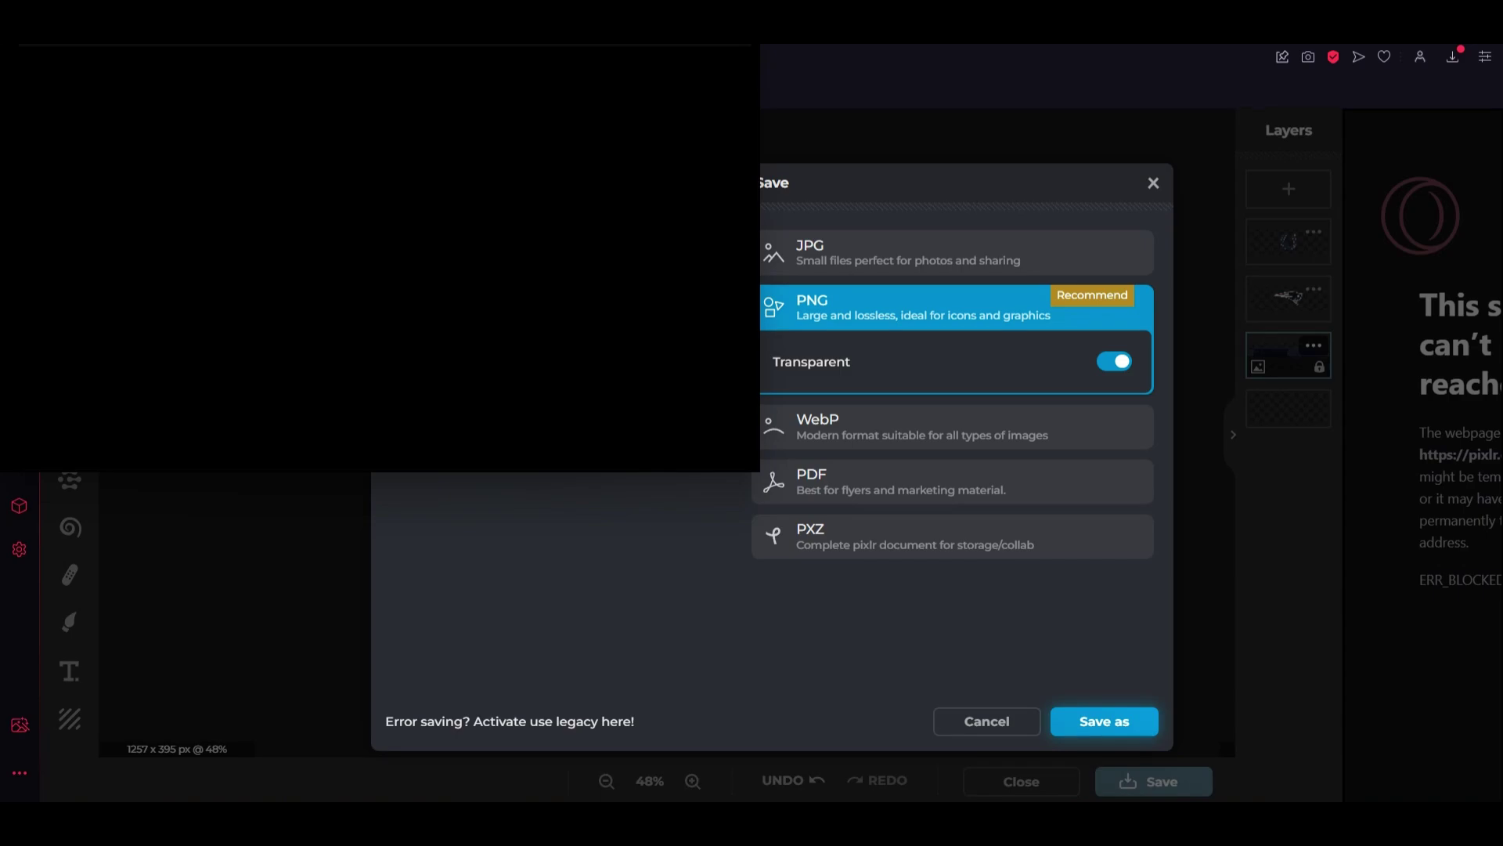
Cancel the Save dialog and switch over to OBS Studio
click(1010, 725)
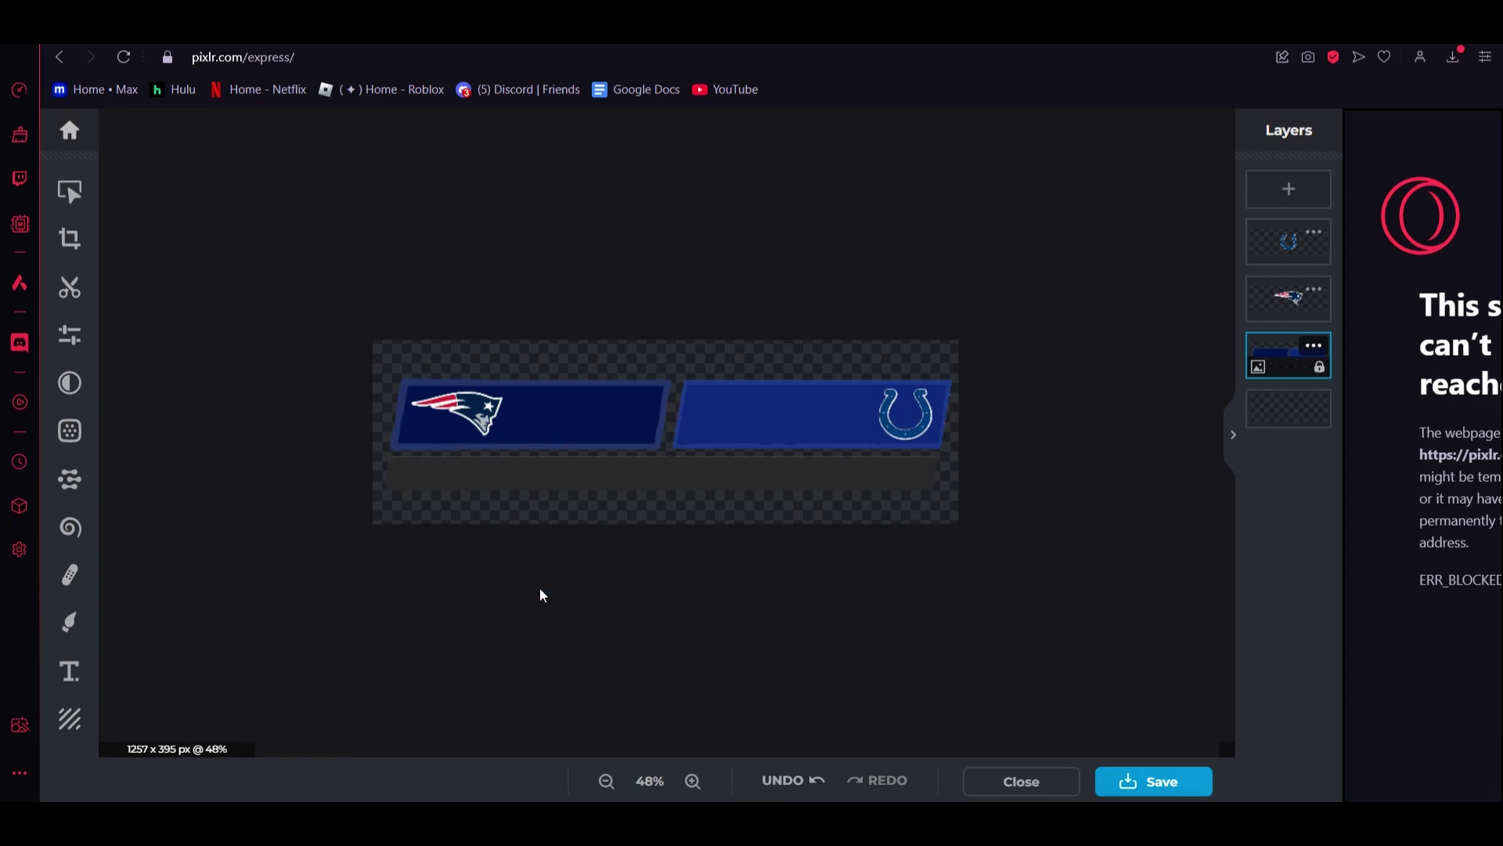
key(alt+Tab)
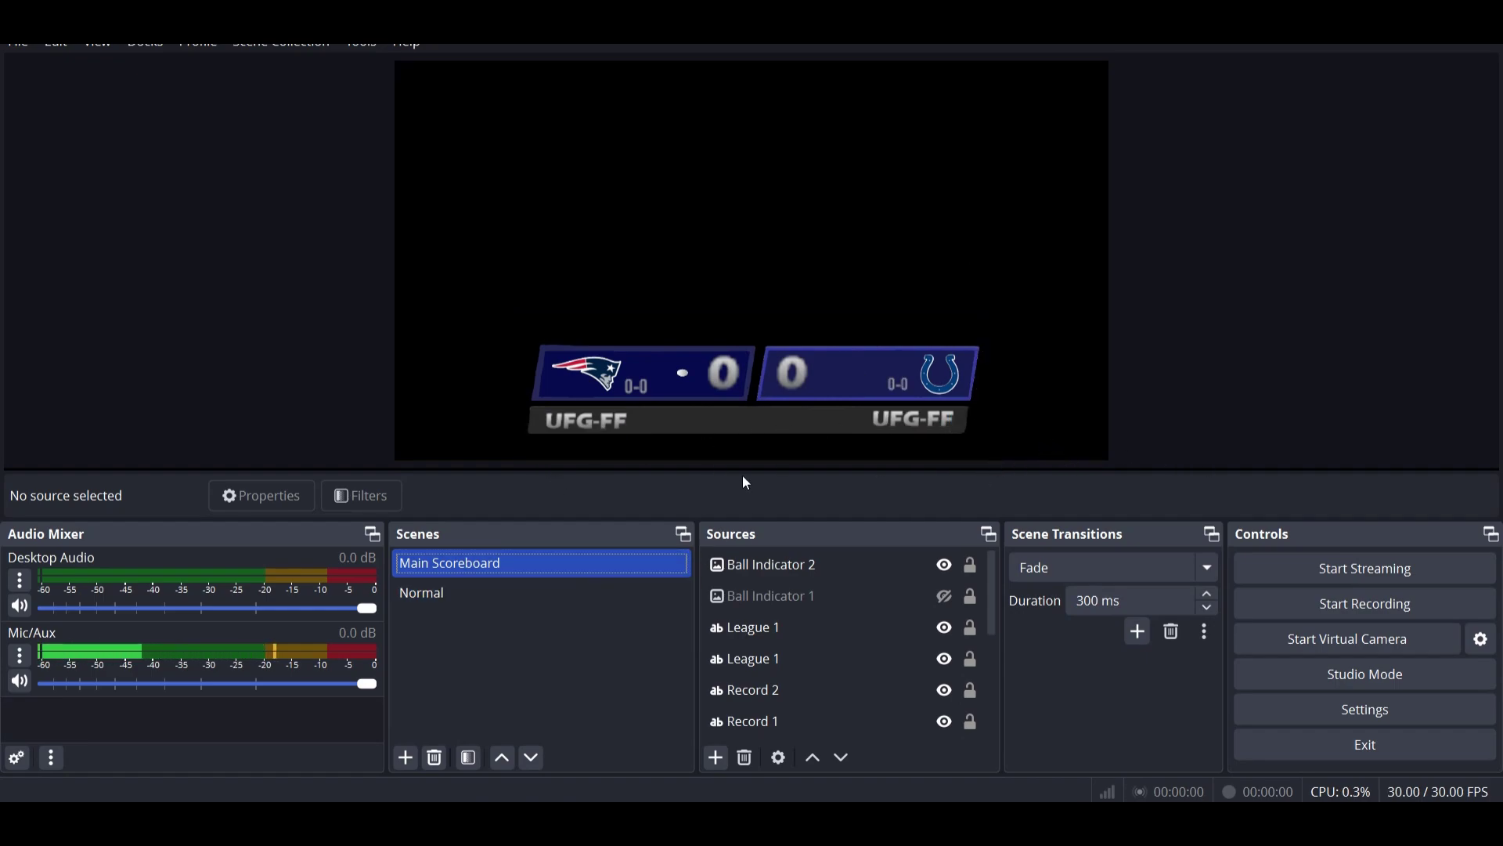
click(945, 596)
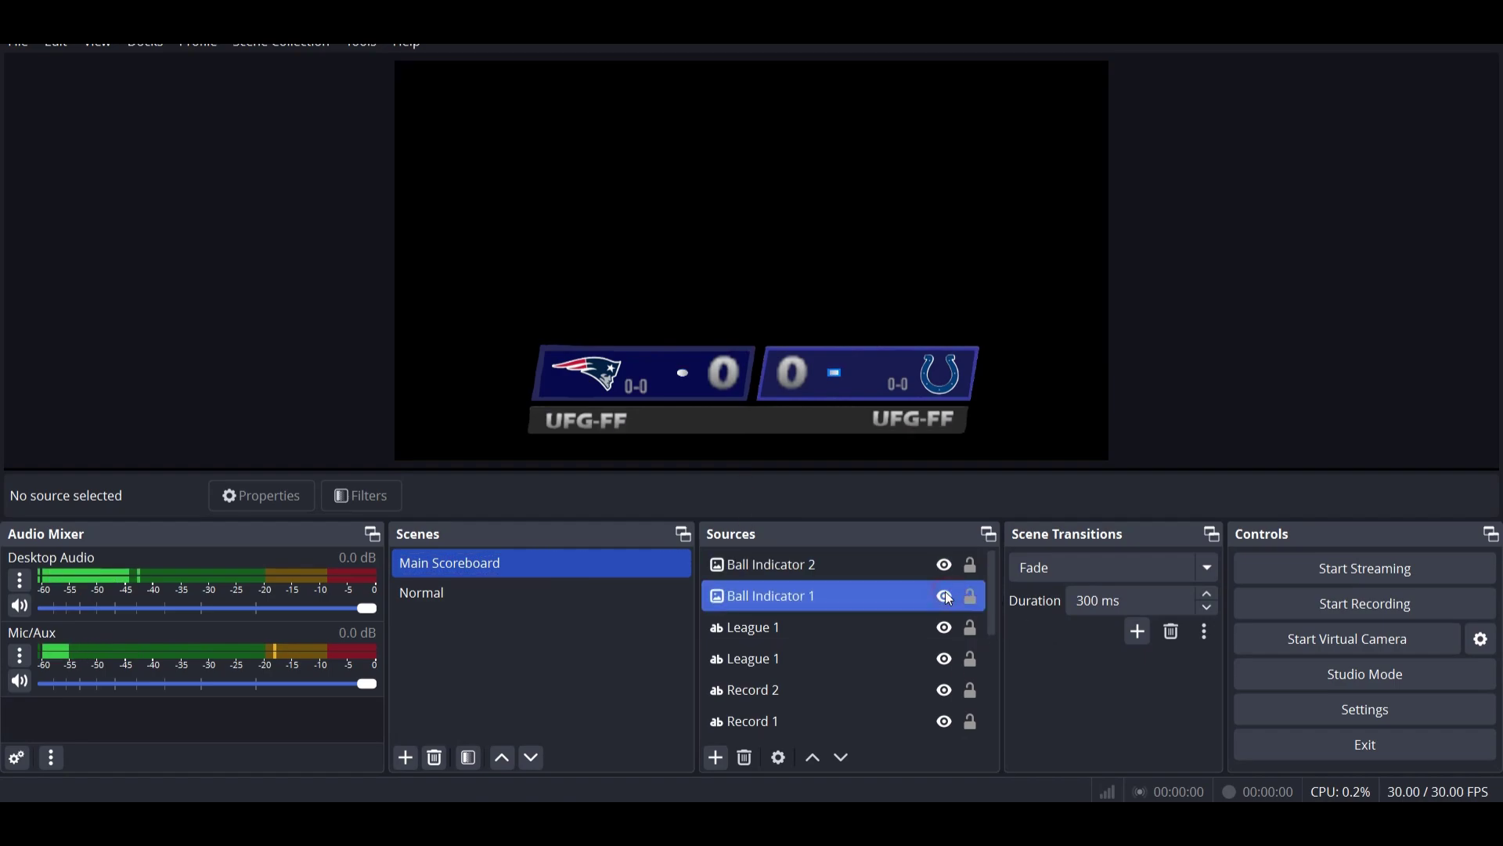
click(945, 565)
click(945, 564)
click(946, 589)
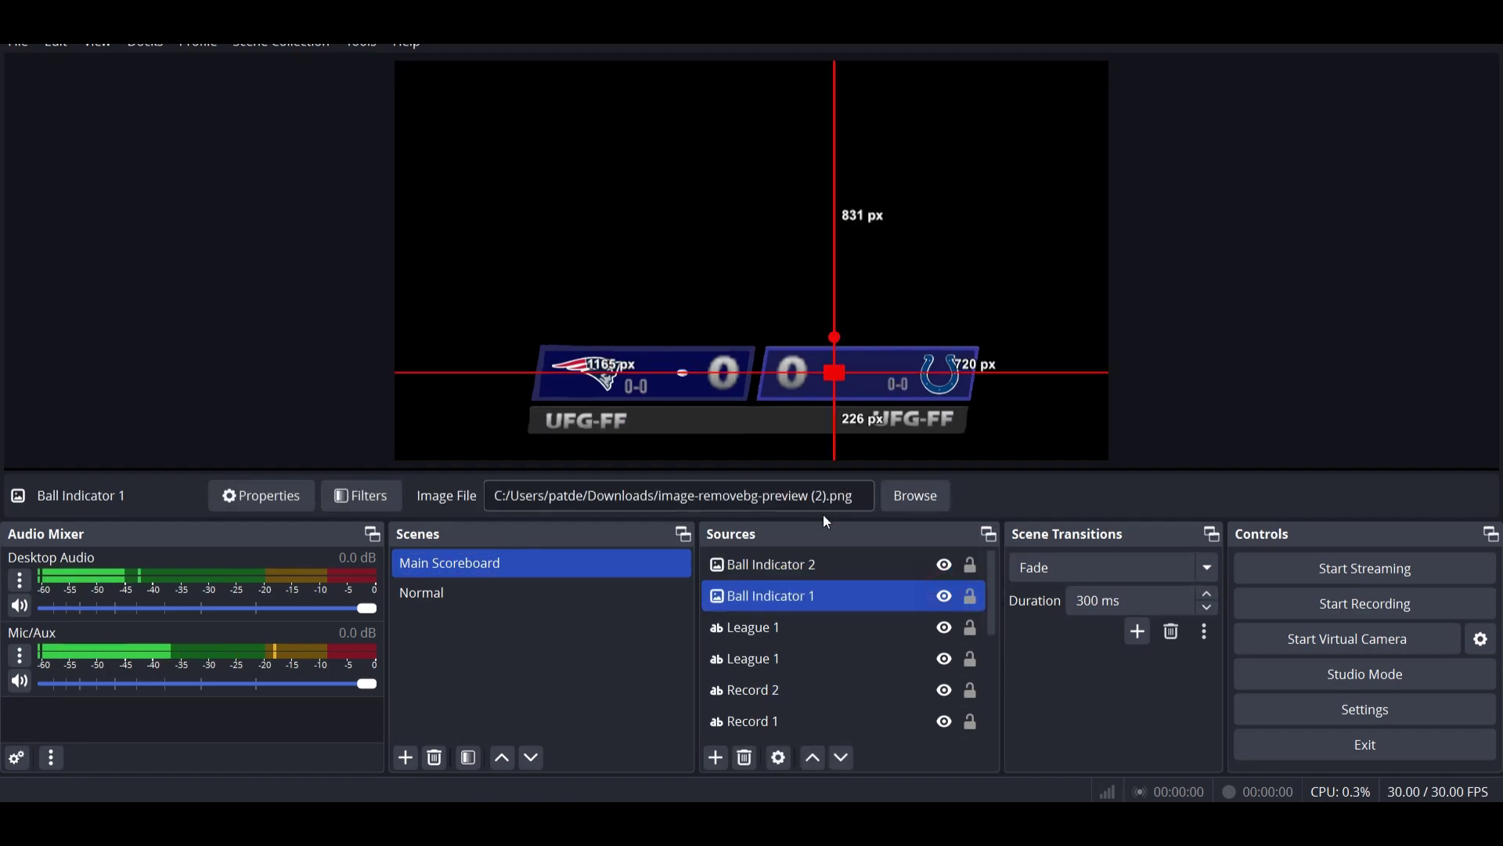
click(945, 596)
click(1232, 369)
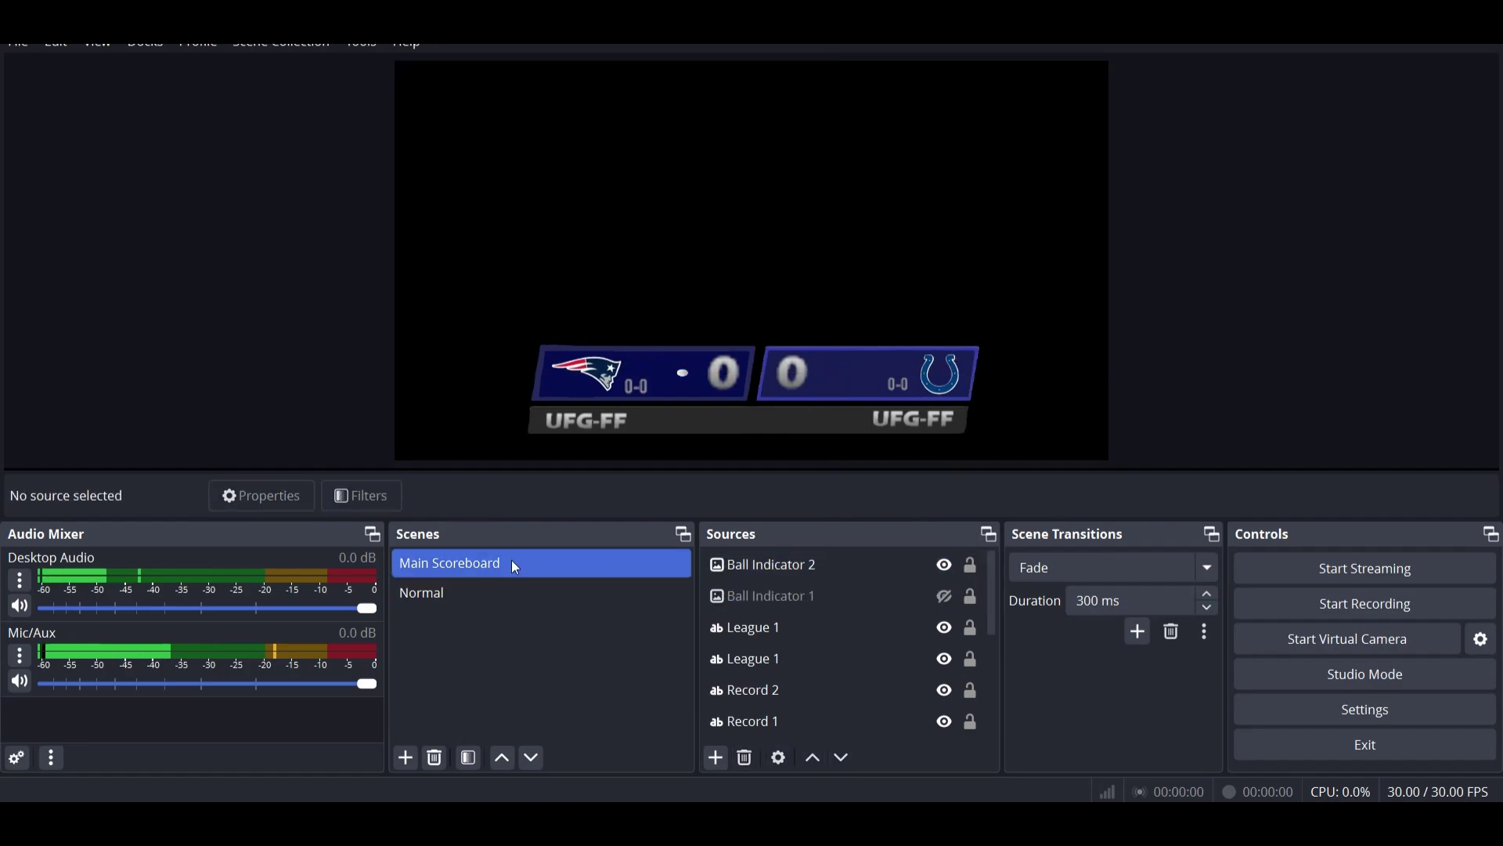
Add a new scene named 'tutorial scoreboard'
click(406, 758)
triple_click(558, 407)
text(tutorial)
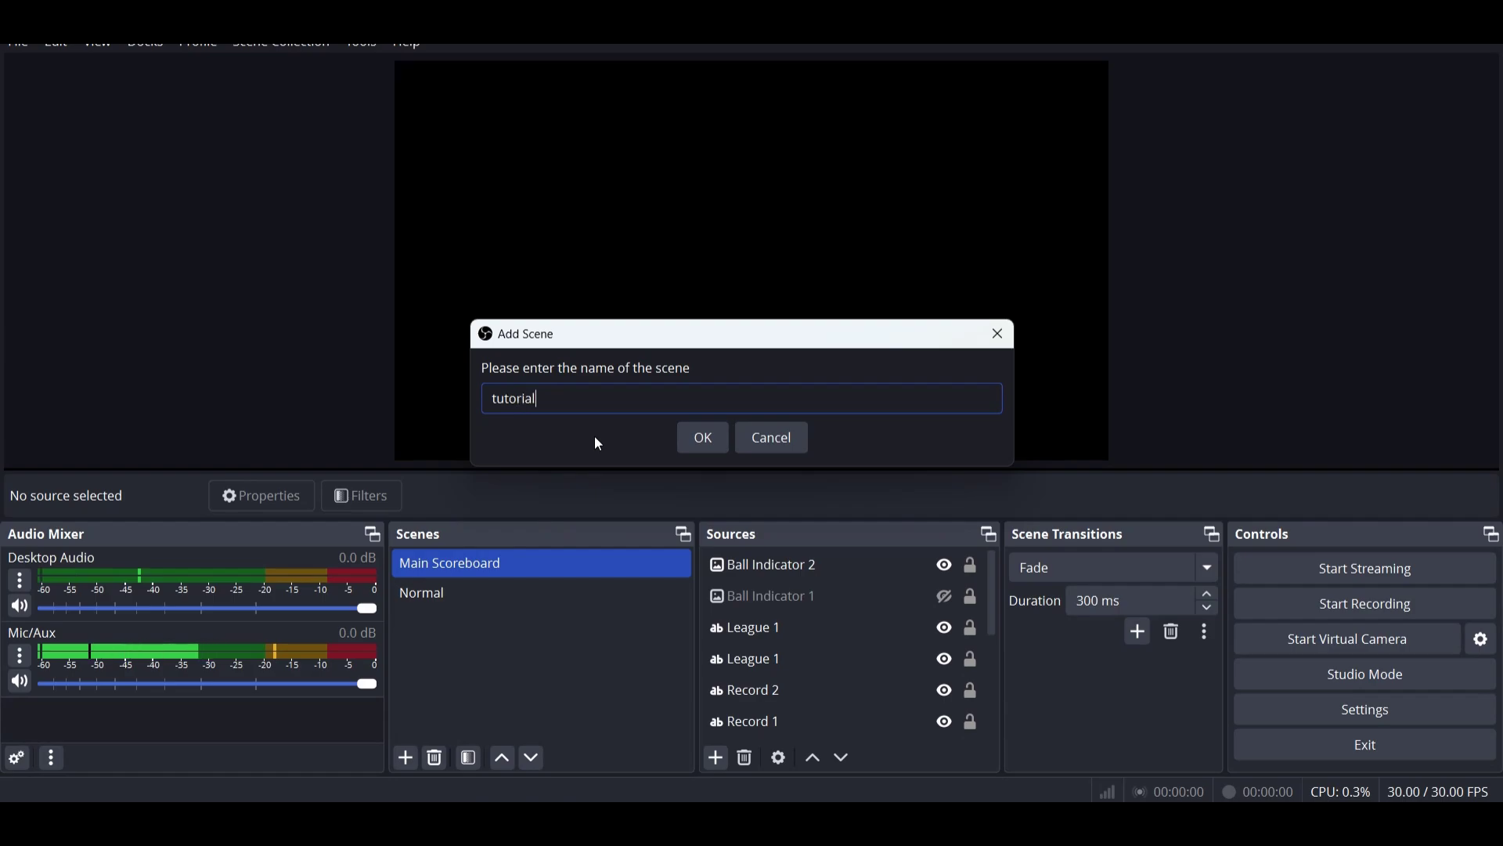
text( scoreboard)
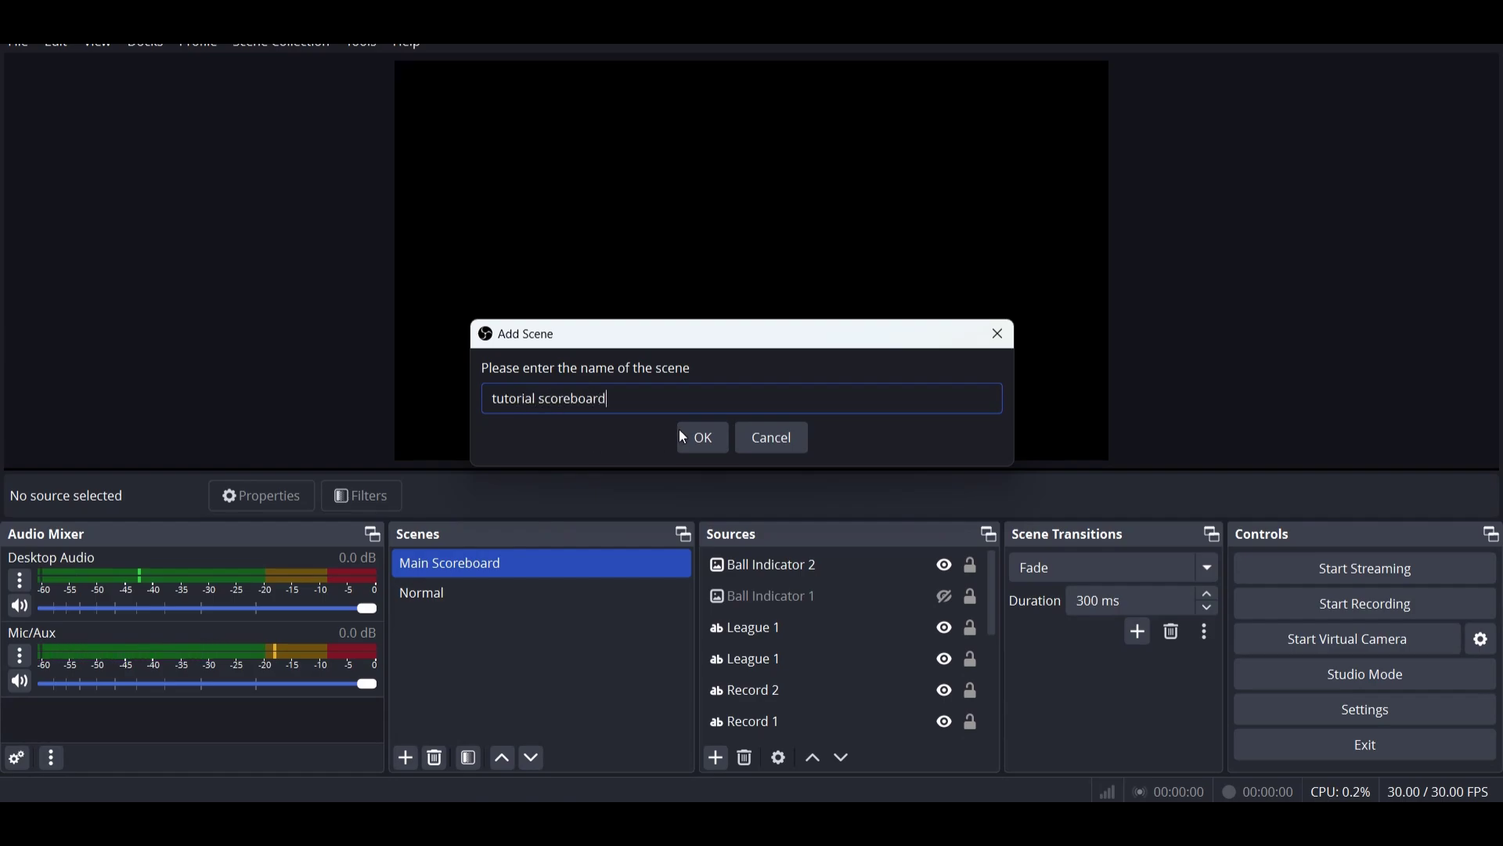
click(703, 437)
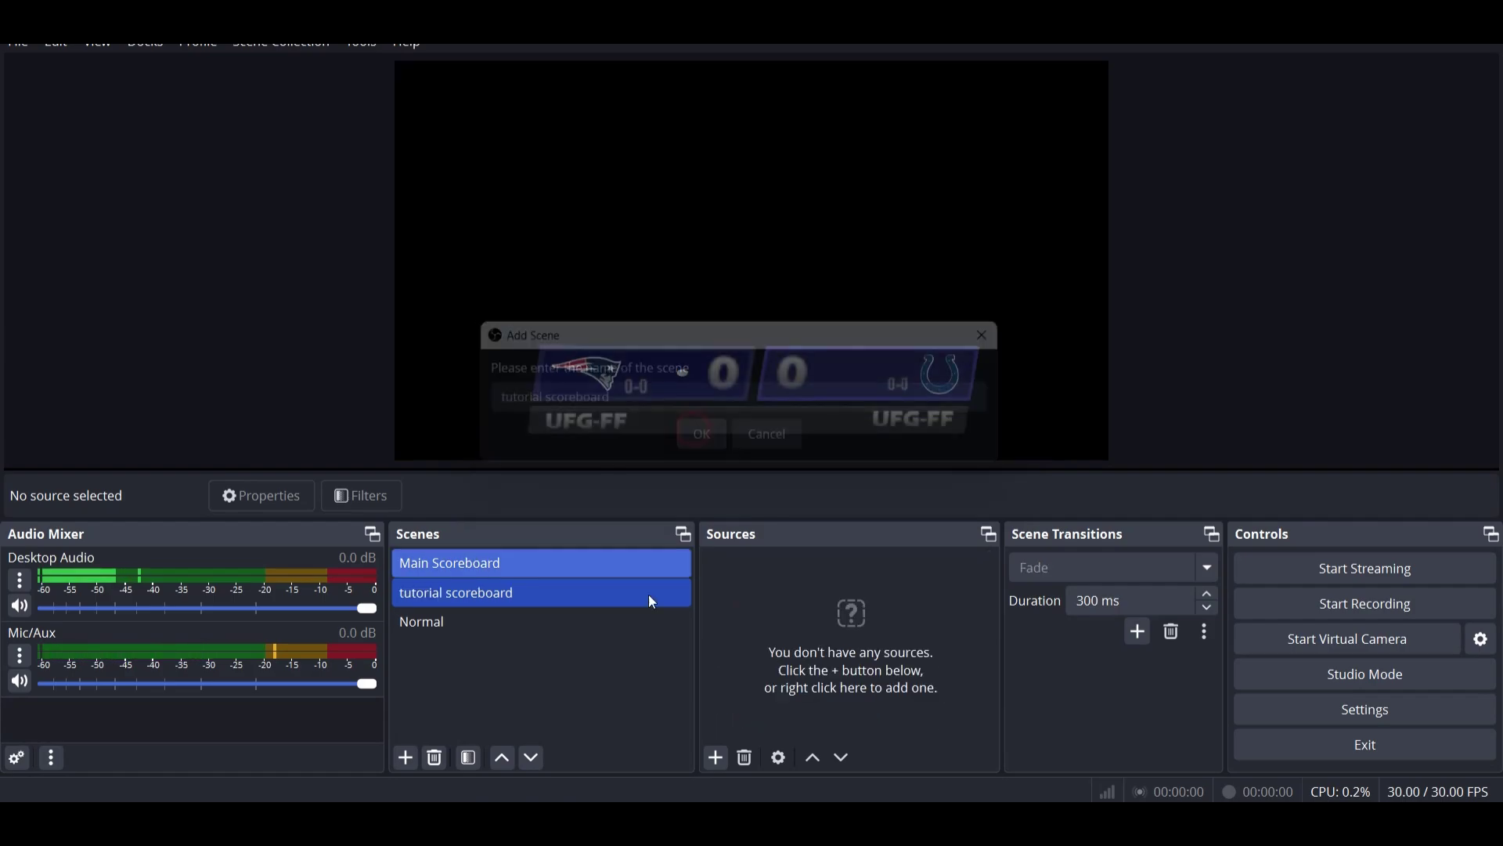
Add a new Image source named Image to the scene
click(719, 758)
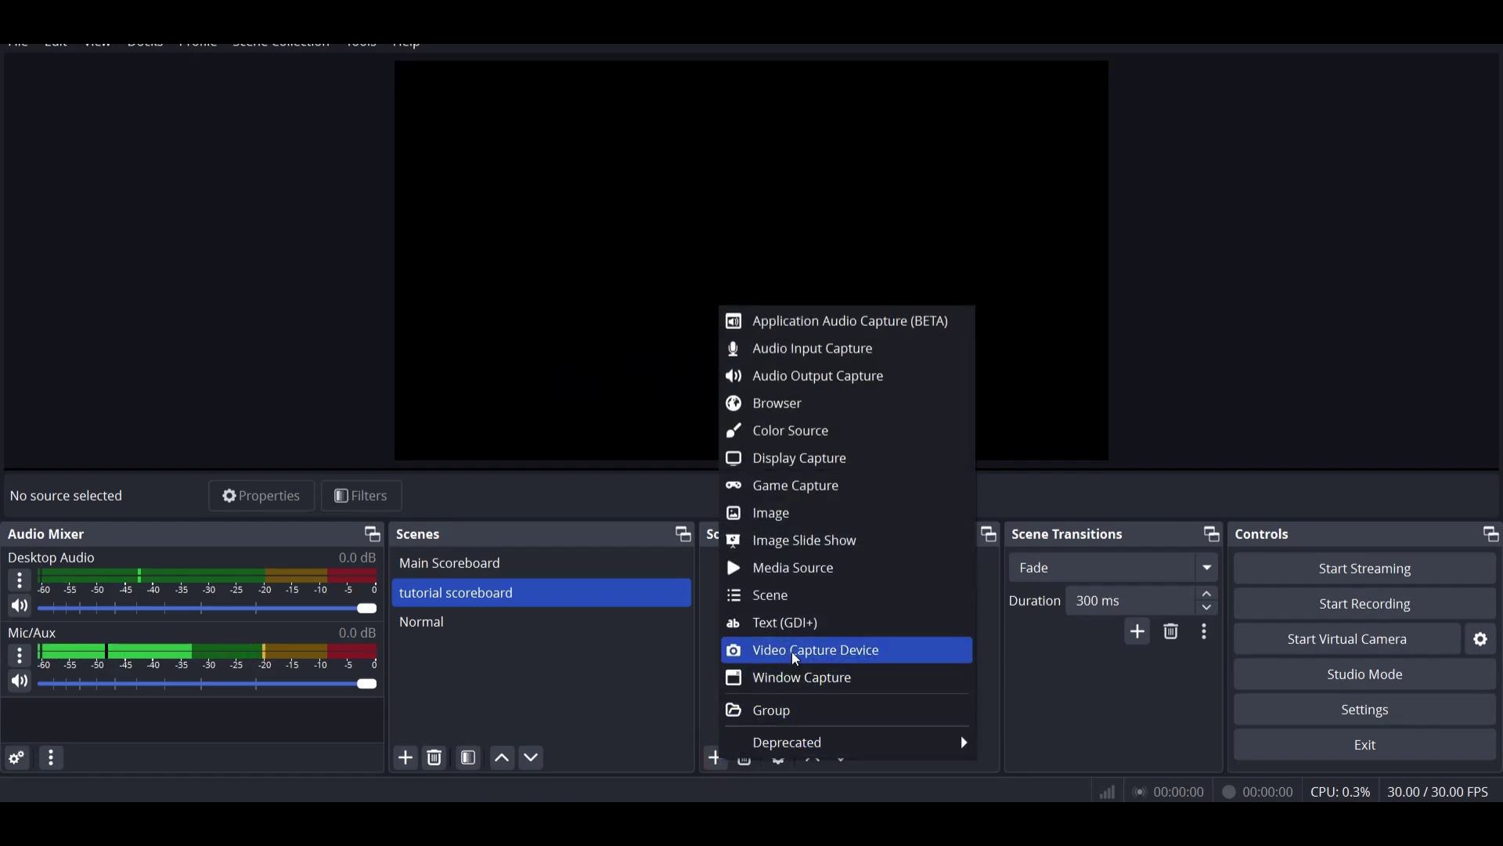
click(795, 512)
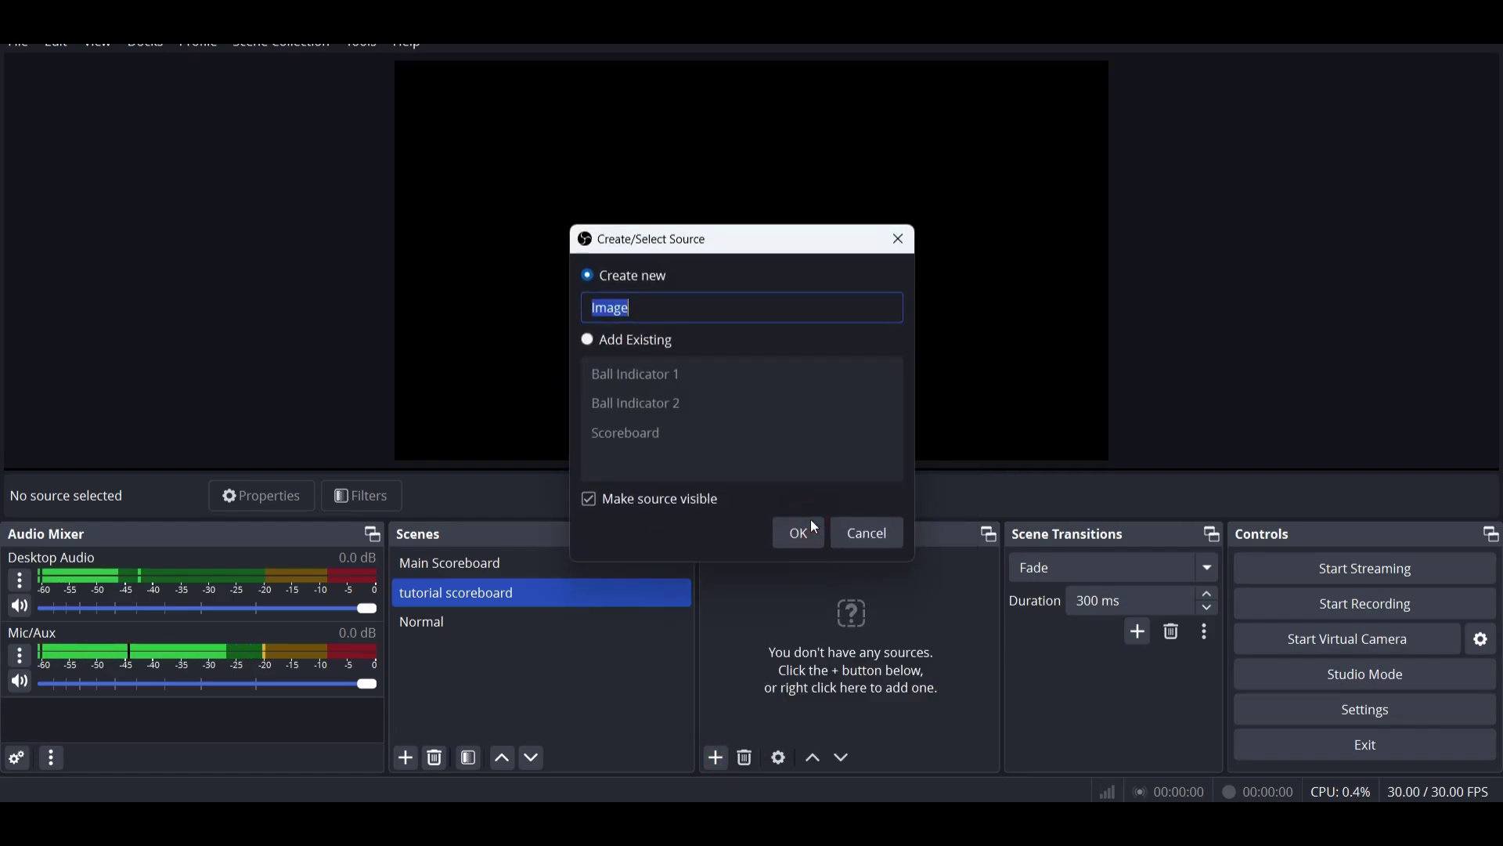
click(800, 531)
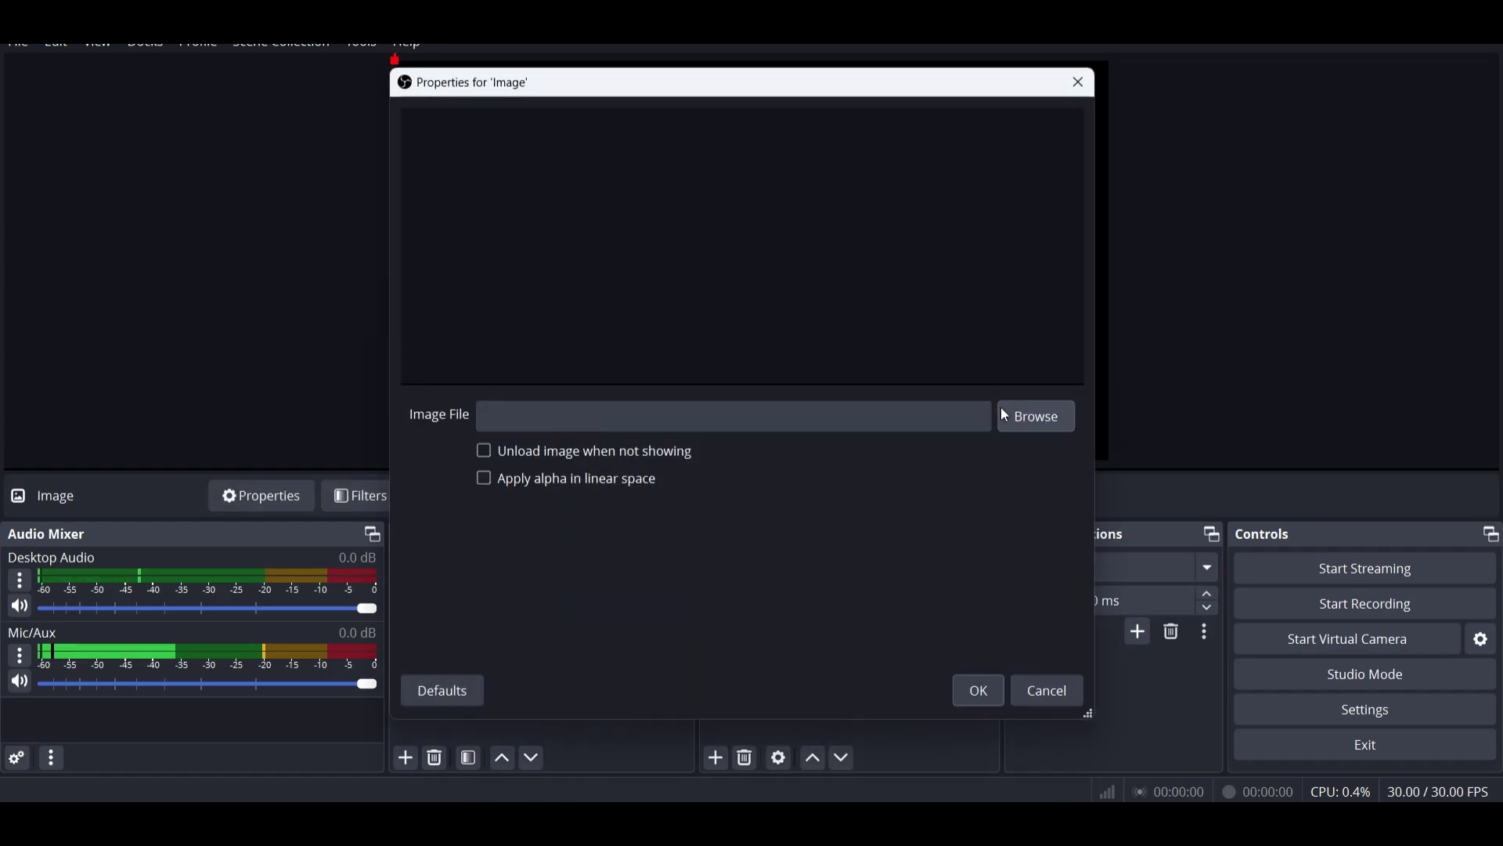
Load colpats.png from the Pictures folder into the Image source
click(1027, 416)
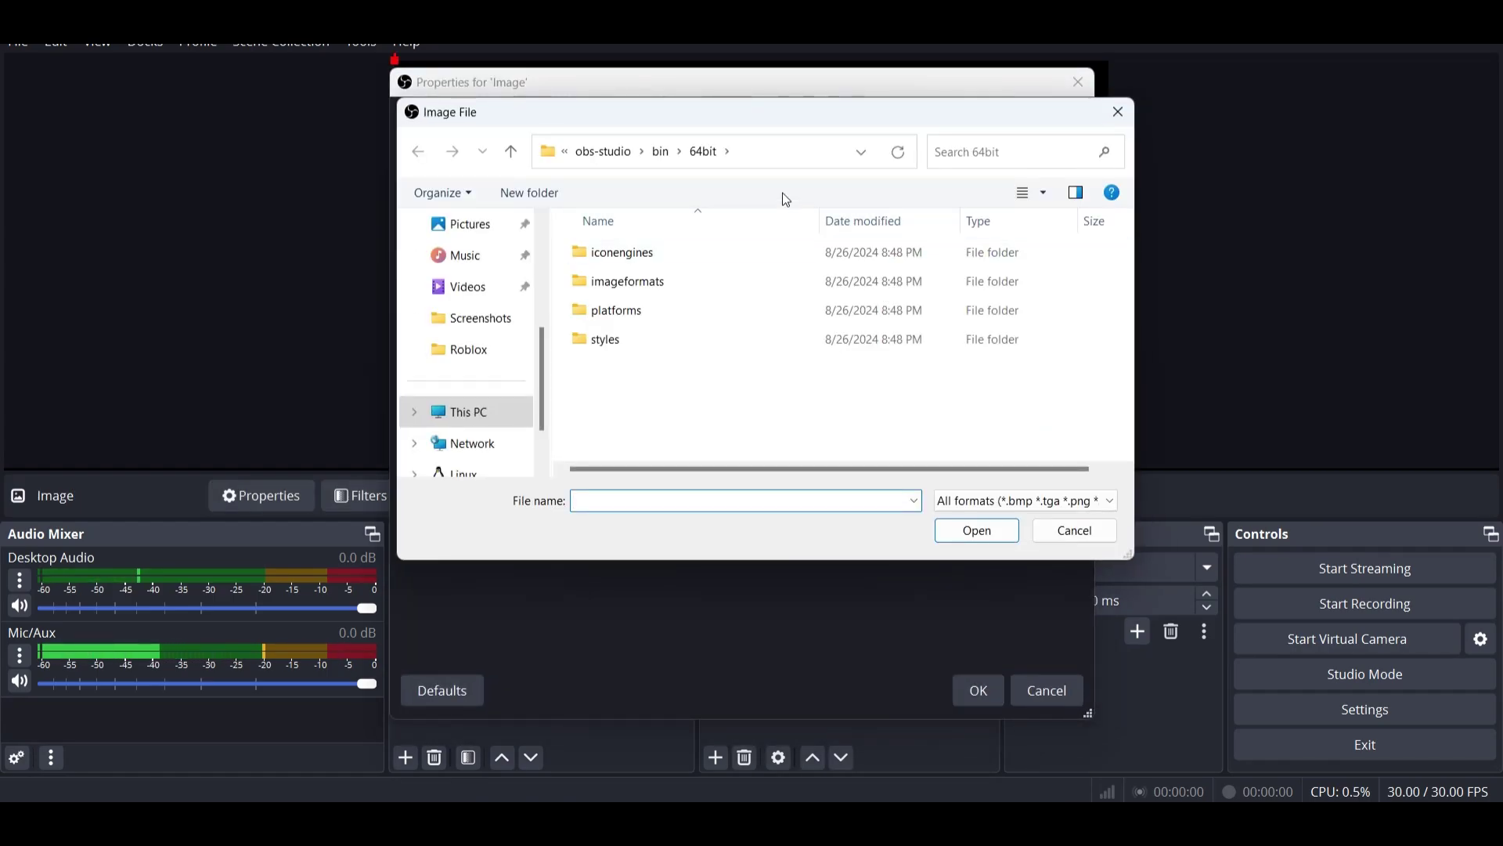
scroll(499, 401, down, 1)
scroll(486, 356, up, 1)
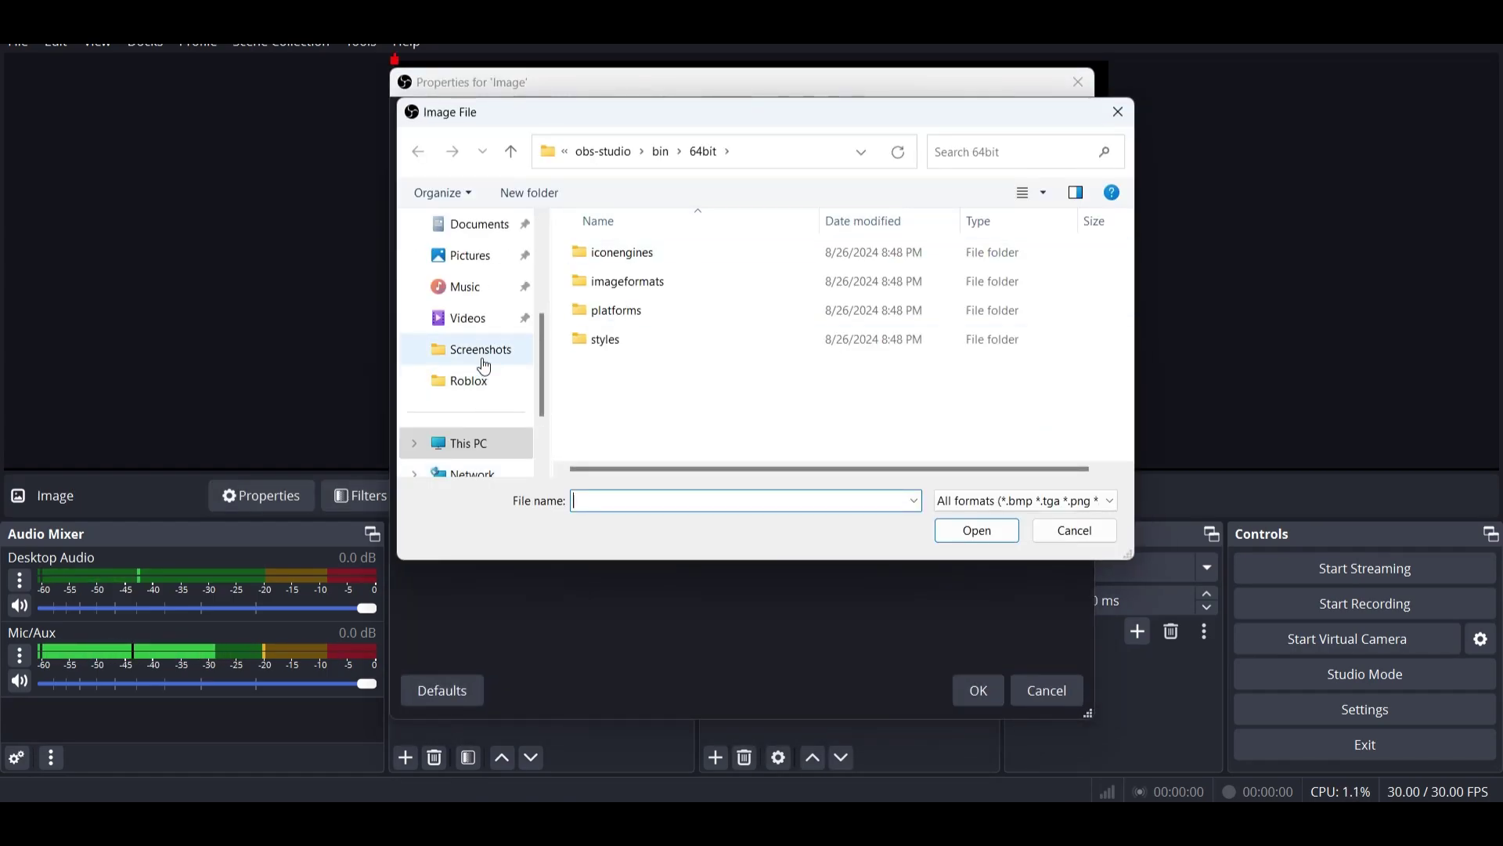
click(485, 258)
click(972, 151)
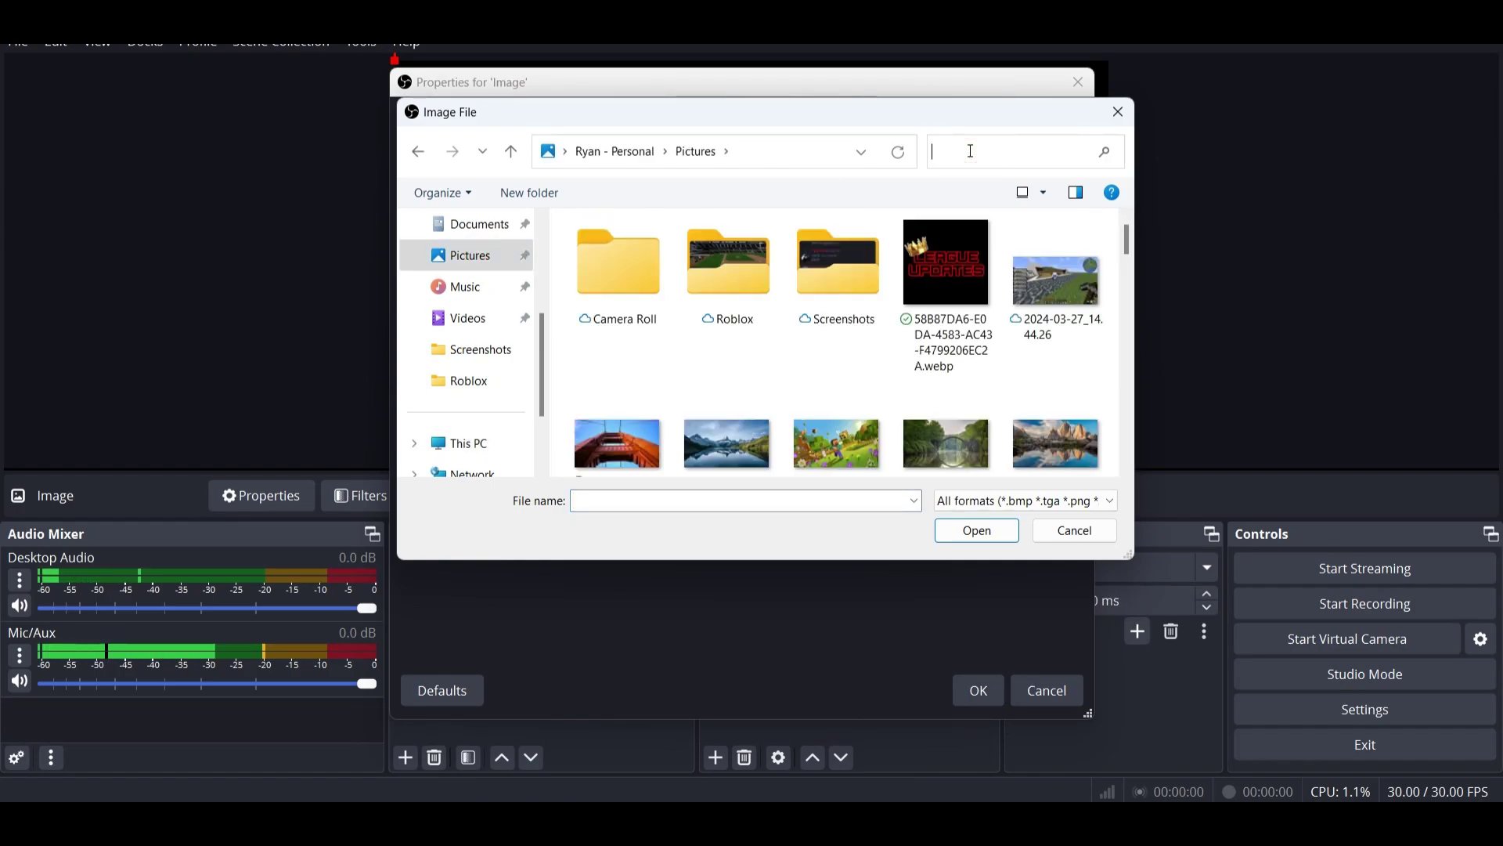
text(col)
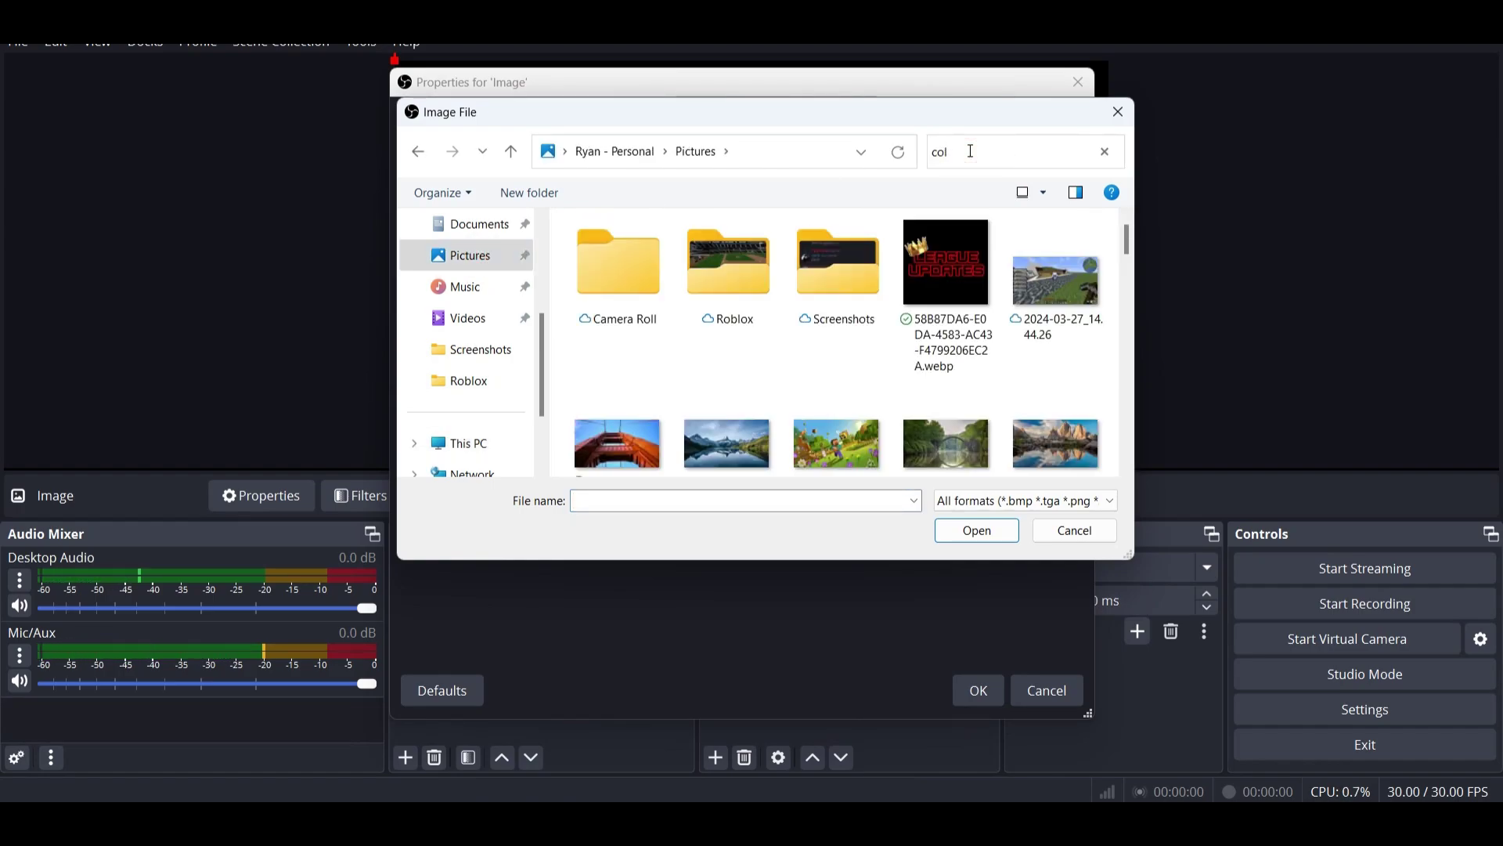
click(724, 298)
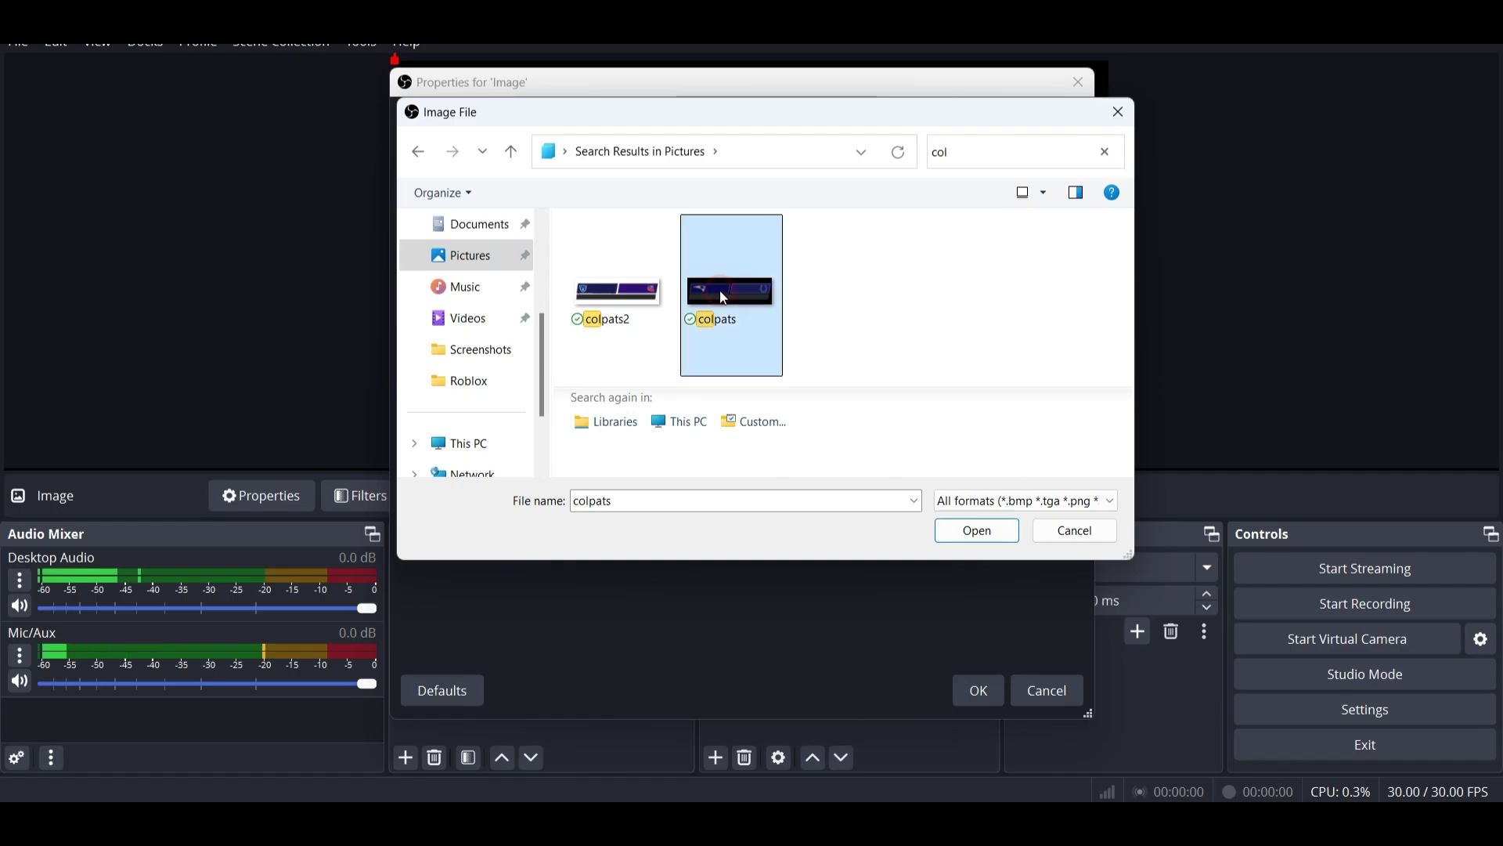
double_click(724, 298)
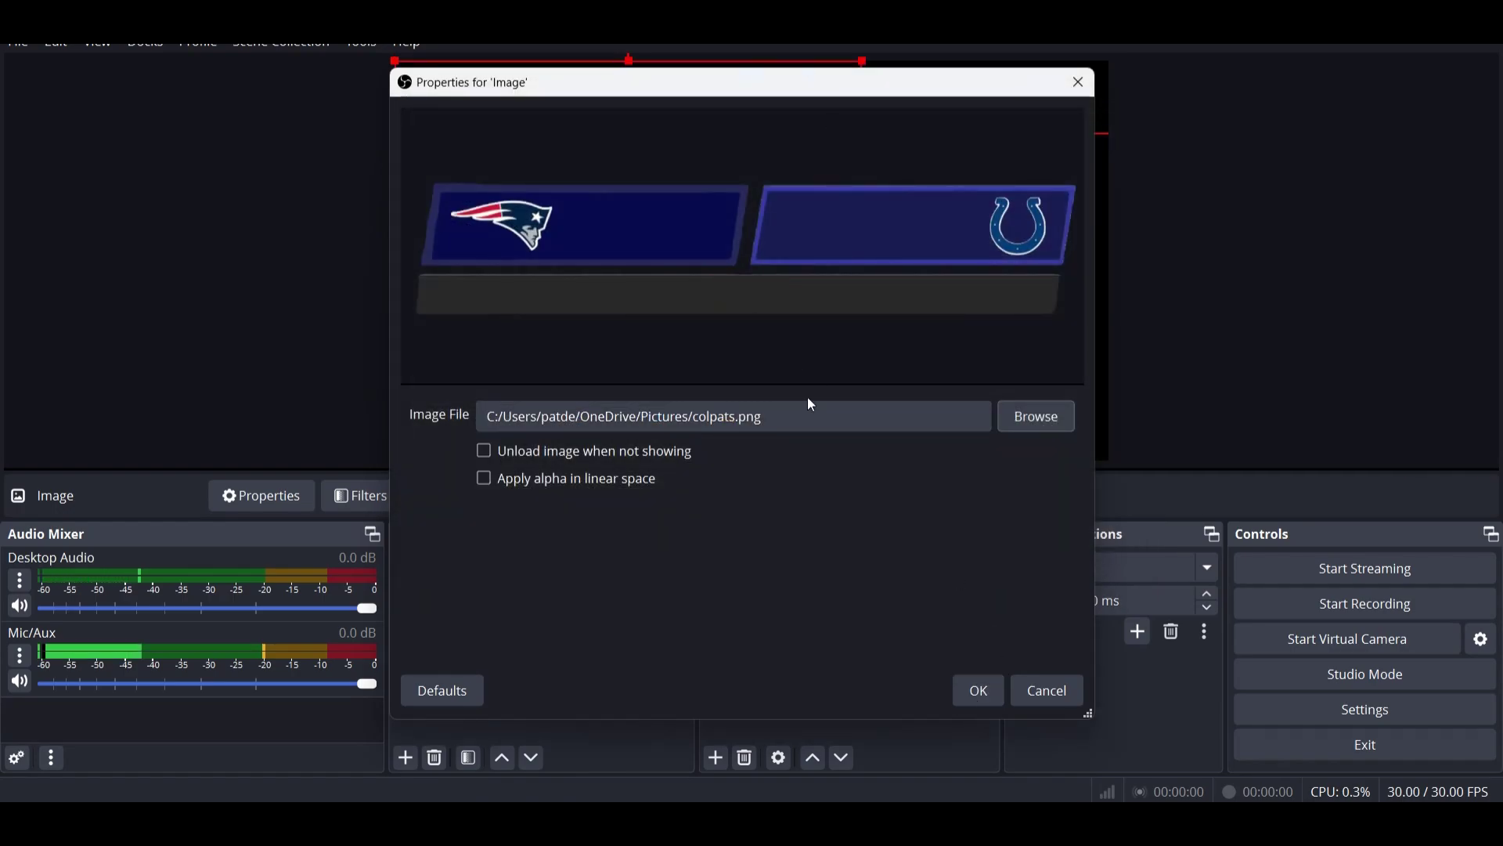
click(973, 692)
Drag the scoreboard image to the lower centre of the canvas, deselect it, and leave OBS
drag(683, 151, 803, 392)
click(1362, 194)
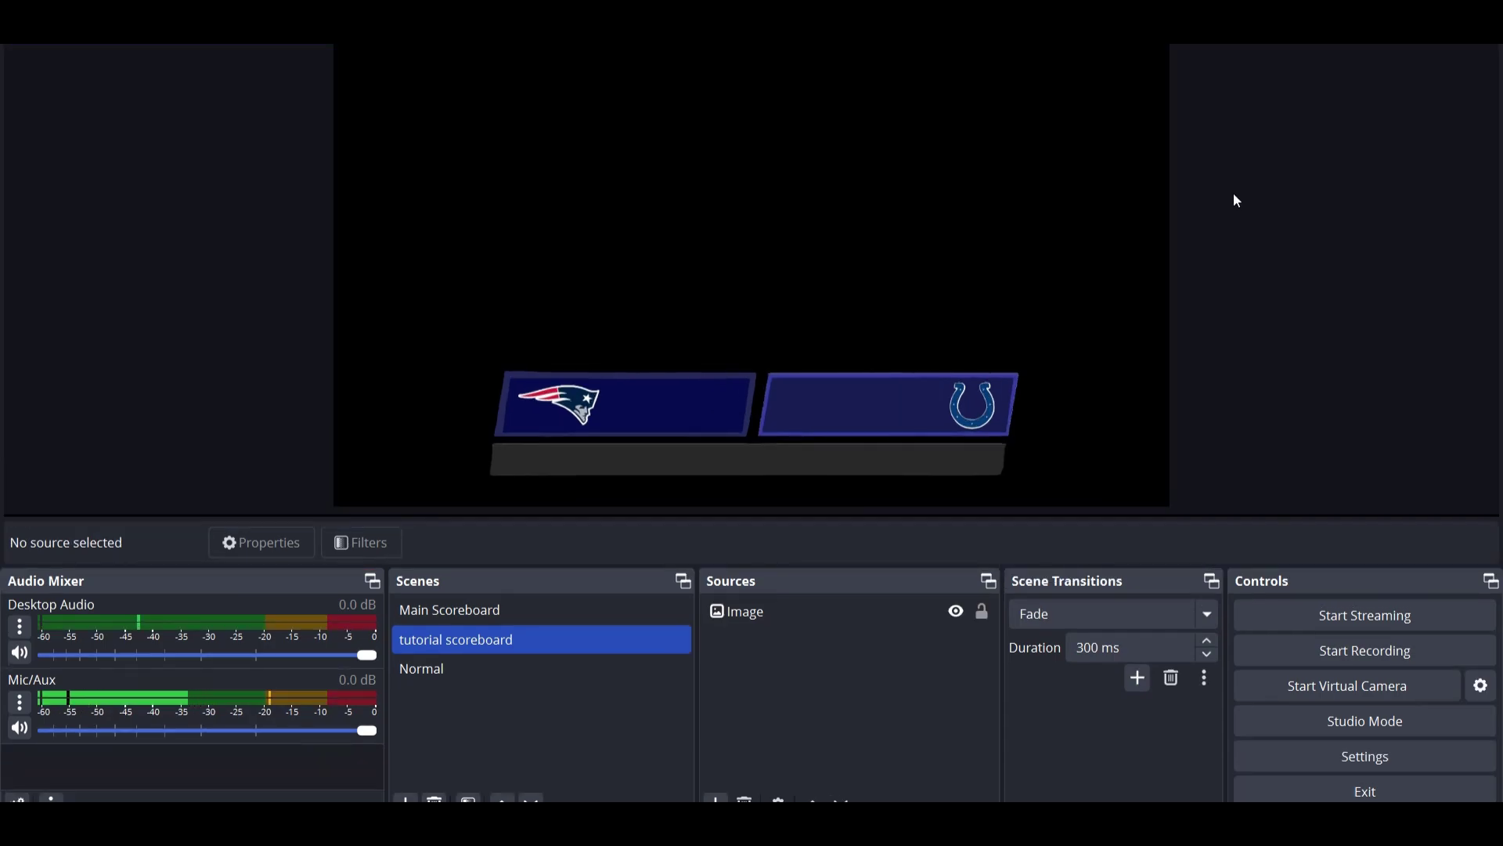
key(alt+Tab)
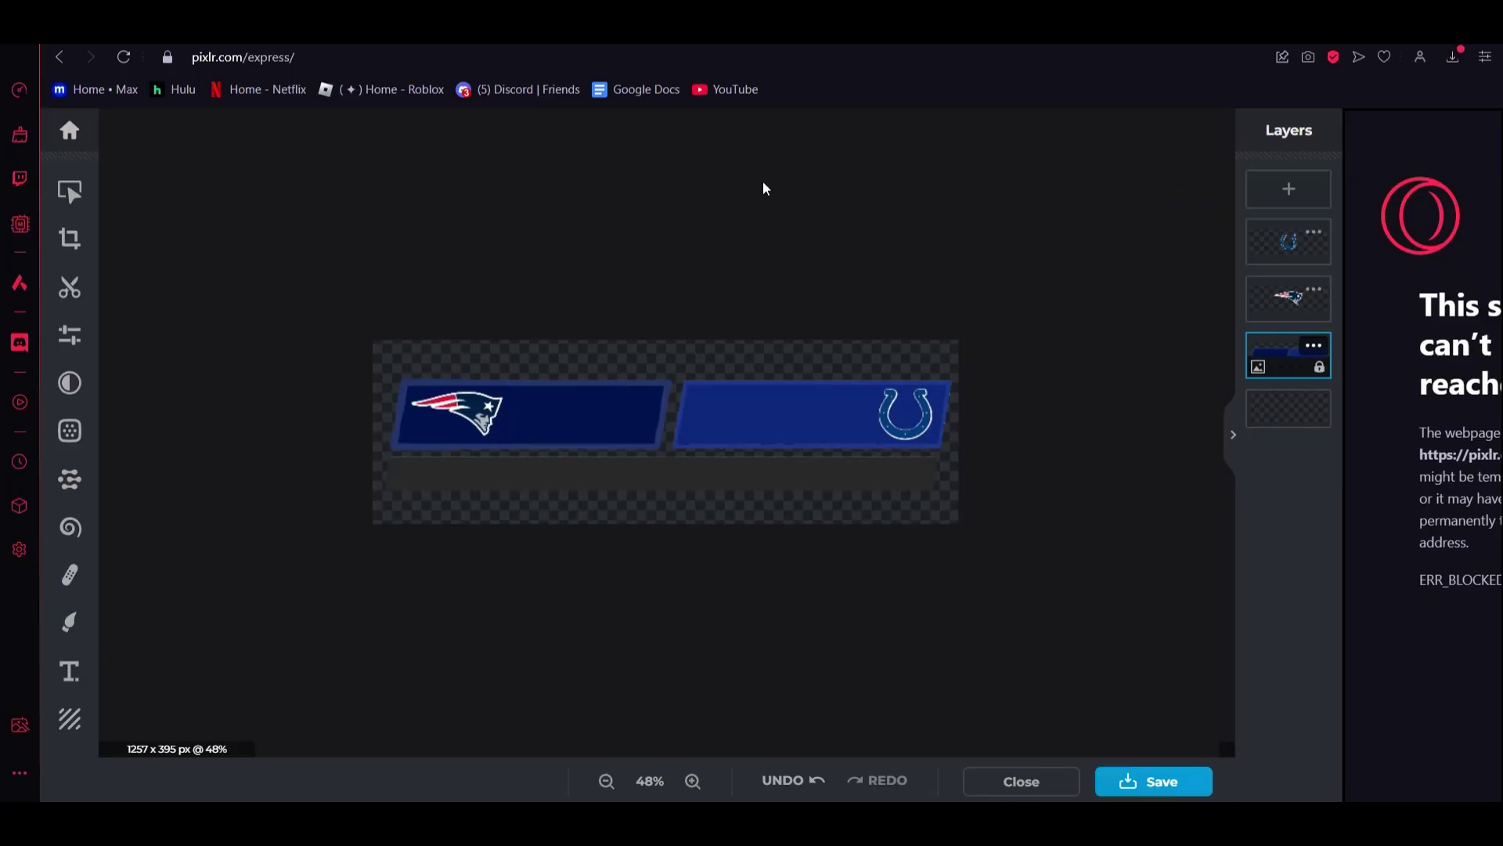
Go back to the Roblox Football Fusion 2 game page in the browser
key(alt+Left)
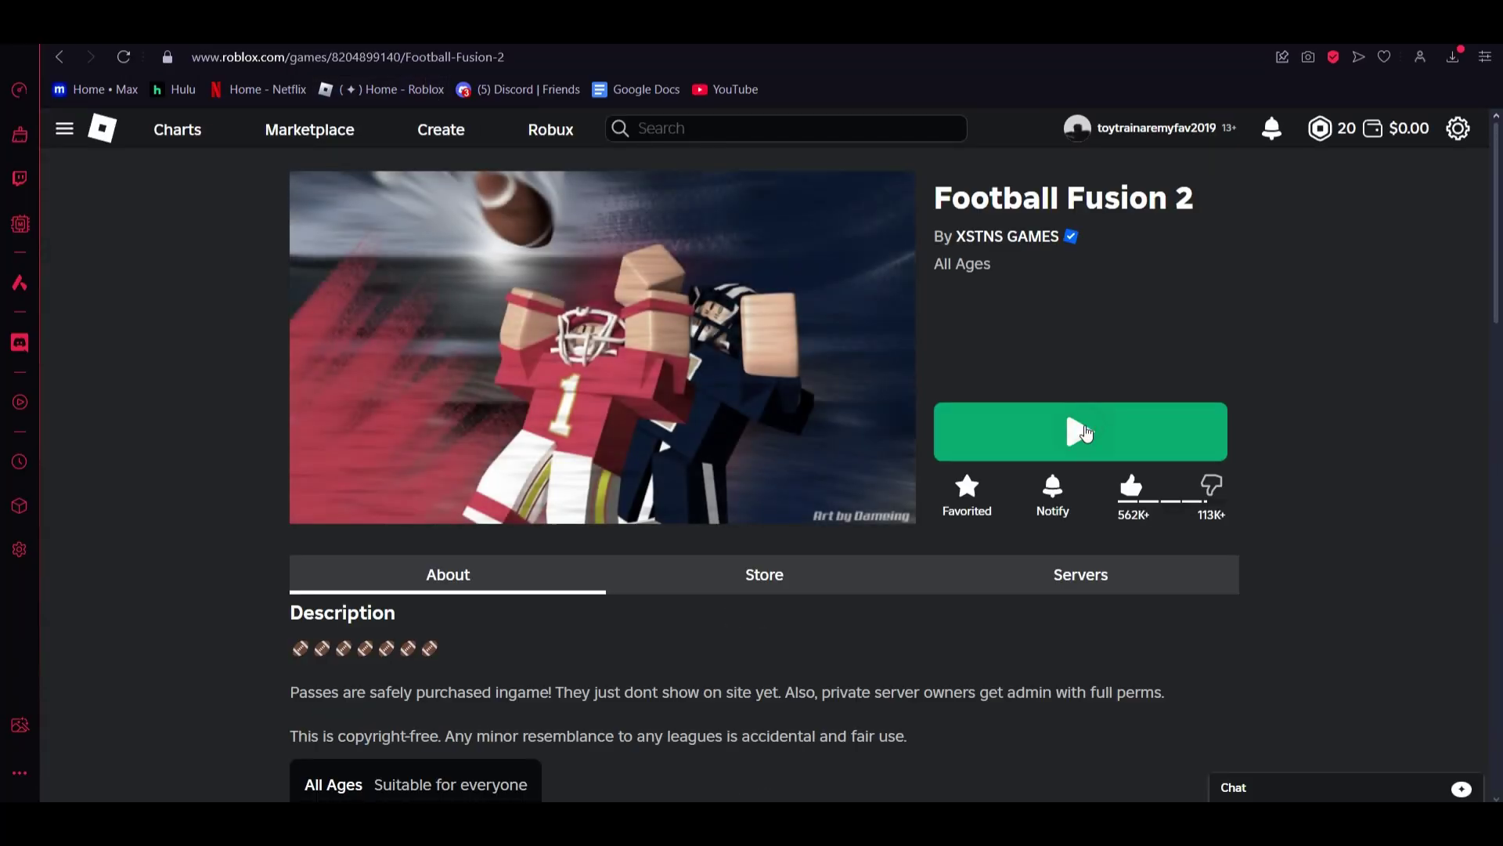
Launch Football Fusion 2 with the green Play button
click(1137, 443)
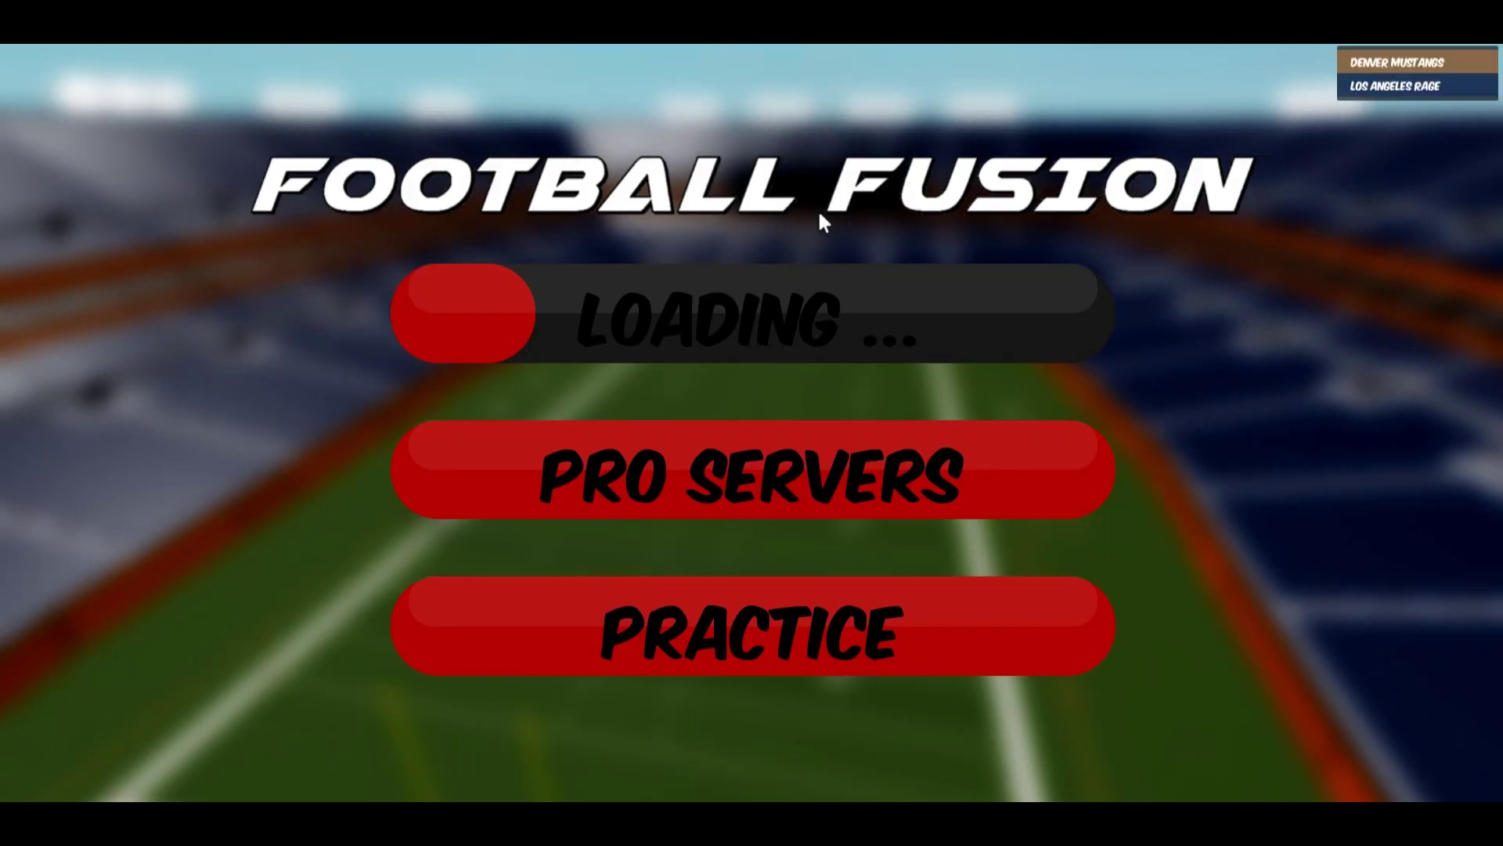
Join Football Fusion from Roblox and turn on the bench option in the locker room
click(678, 320)
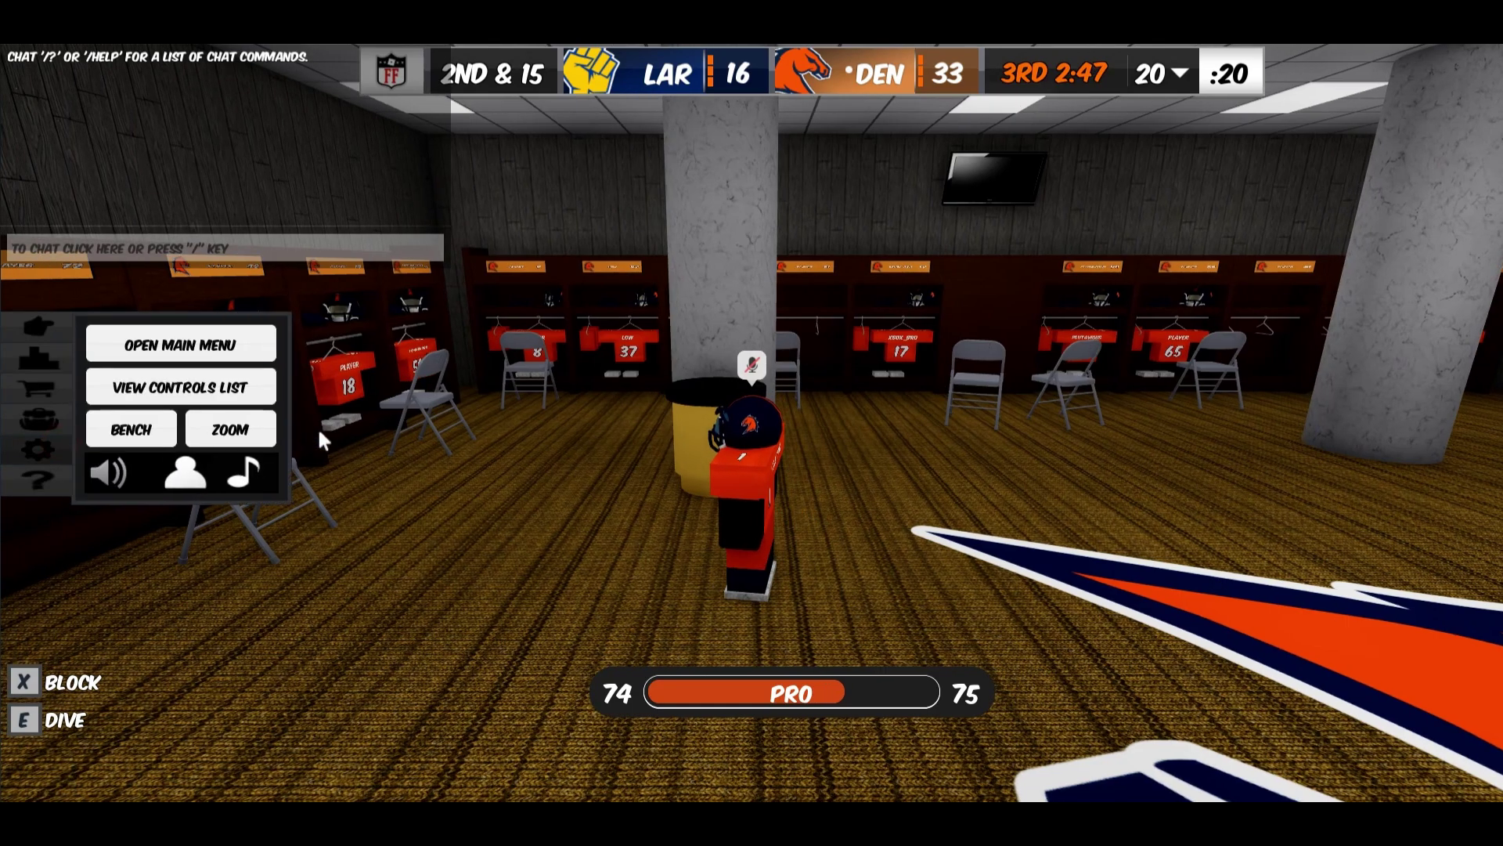
click(131, 430)
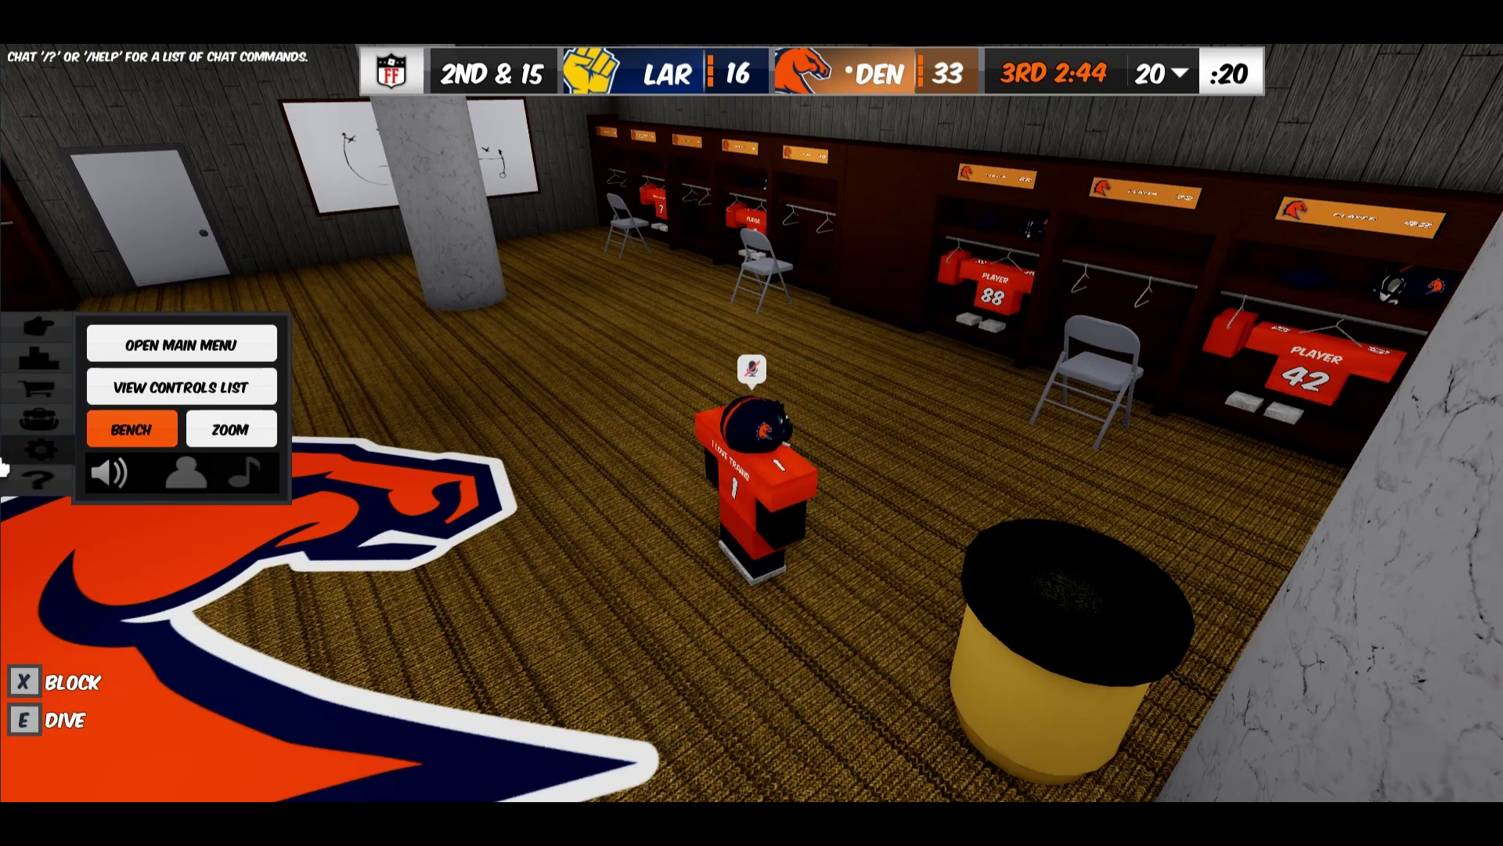
key(alt+Tab)
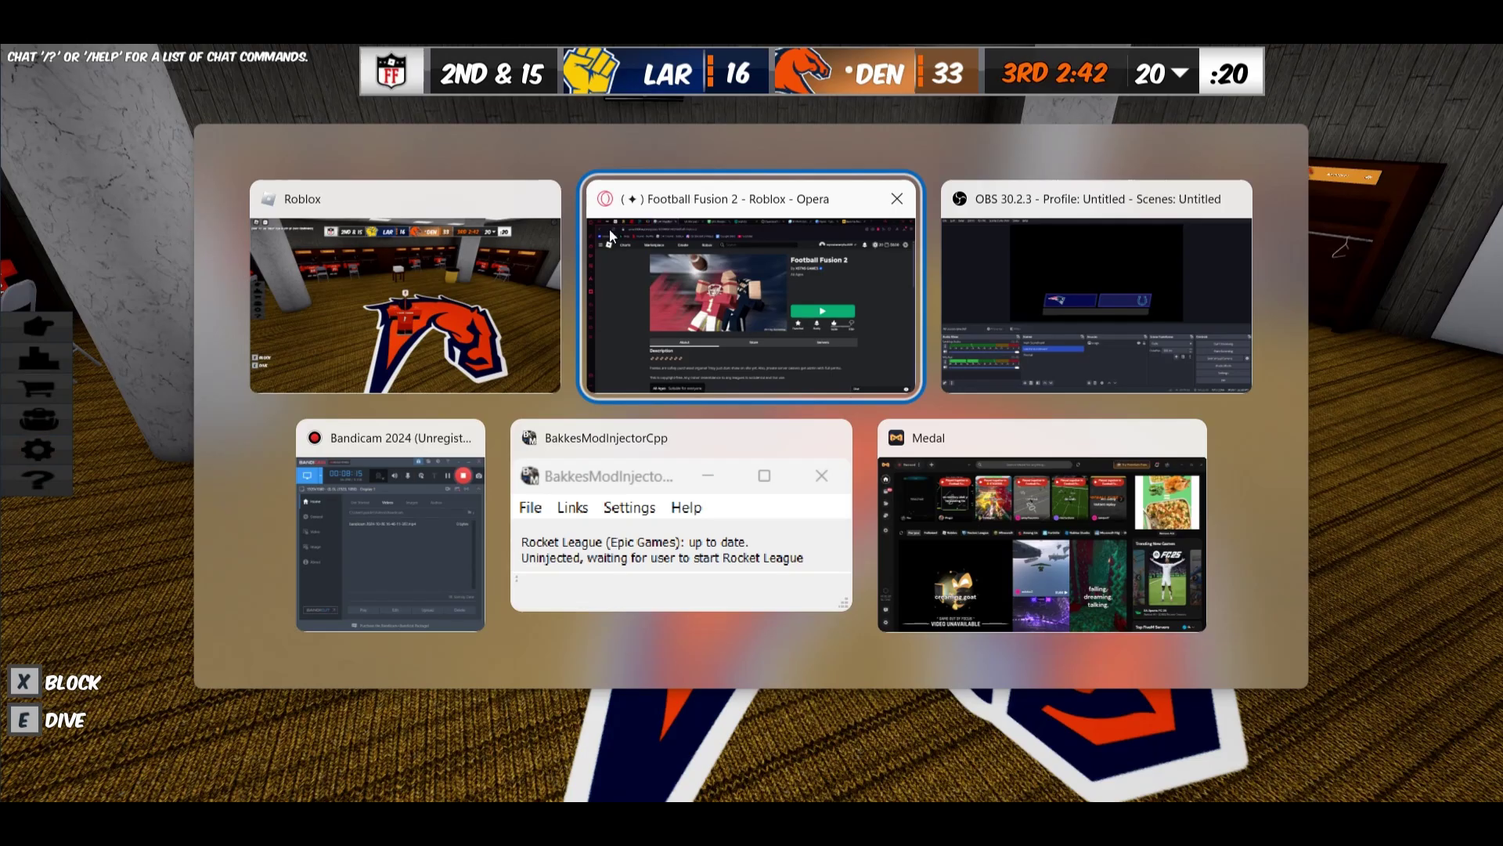
Create a new Window Capture source in the scene for the Roblox game window
key(alt+Tab)
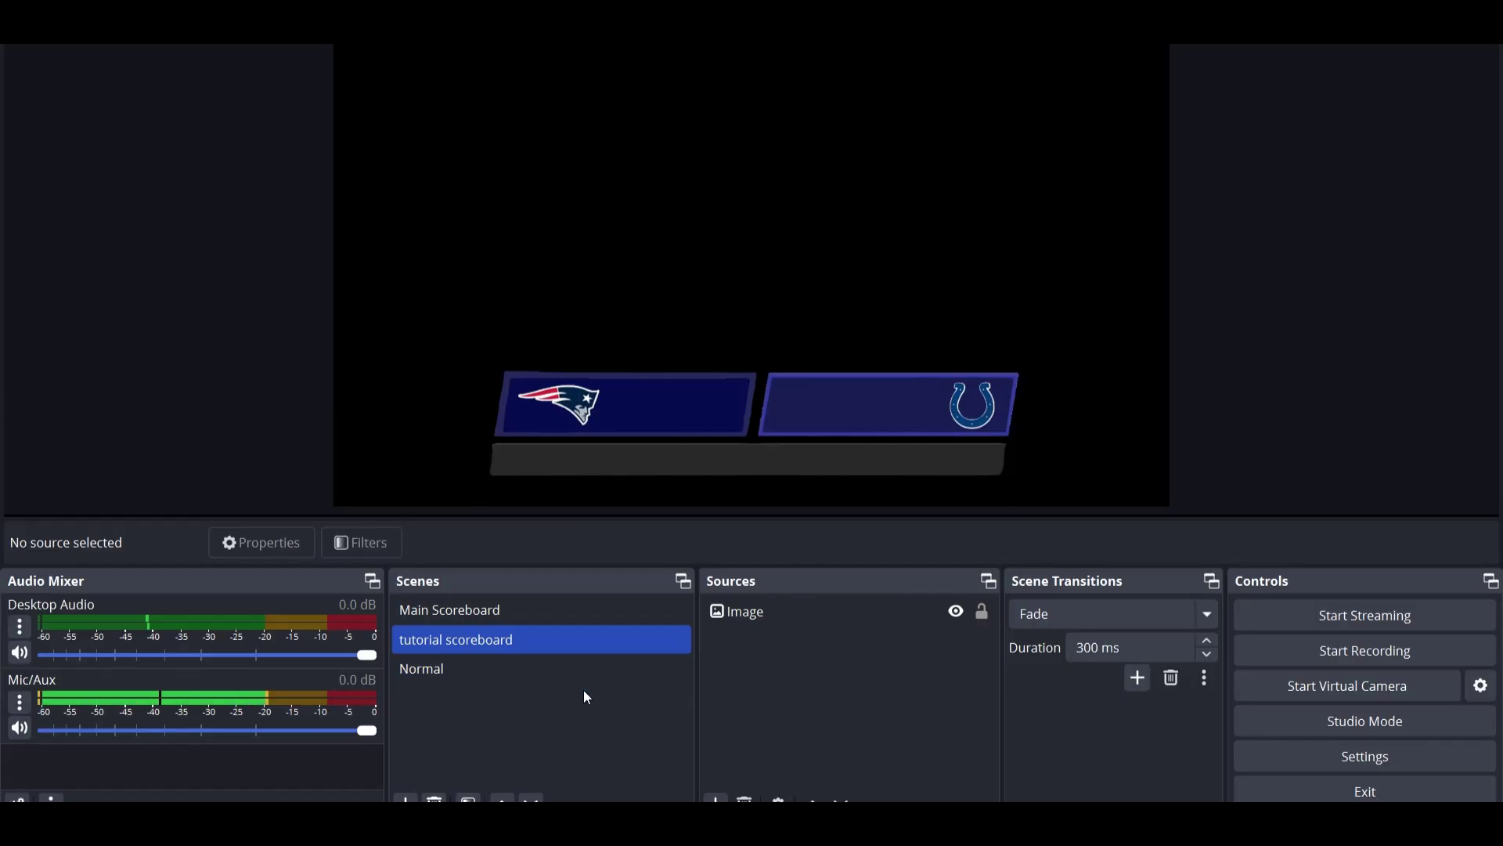
click(715, 800)
click(840, 719)
click(802, 551)
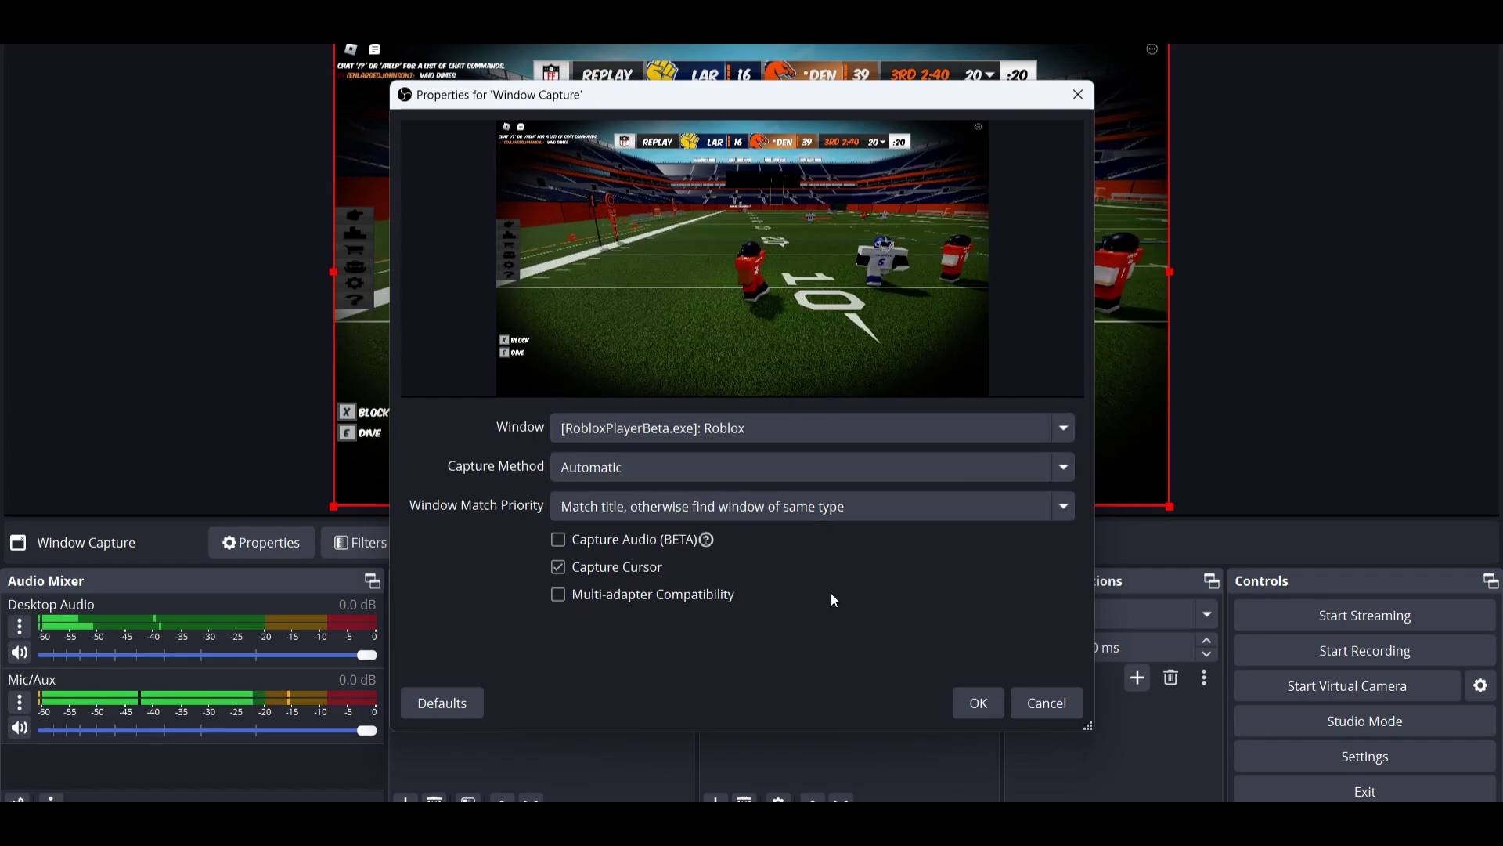
Confirm the capture, layer it below the scoreboard Image, and stretch it to fill the canvas
click(988, 705)
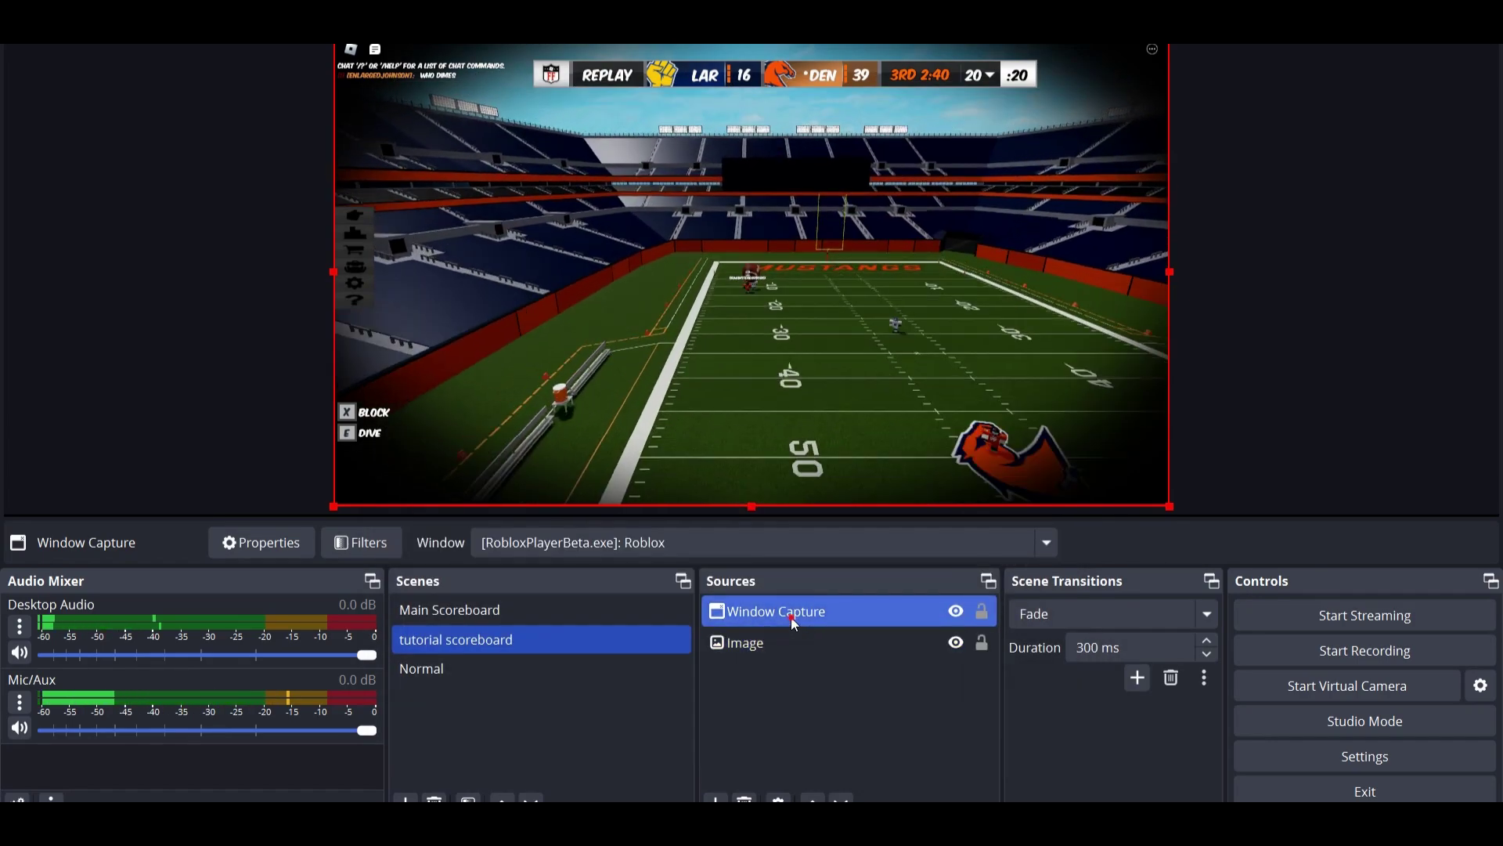
drag(782, 611, 791, 662)
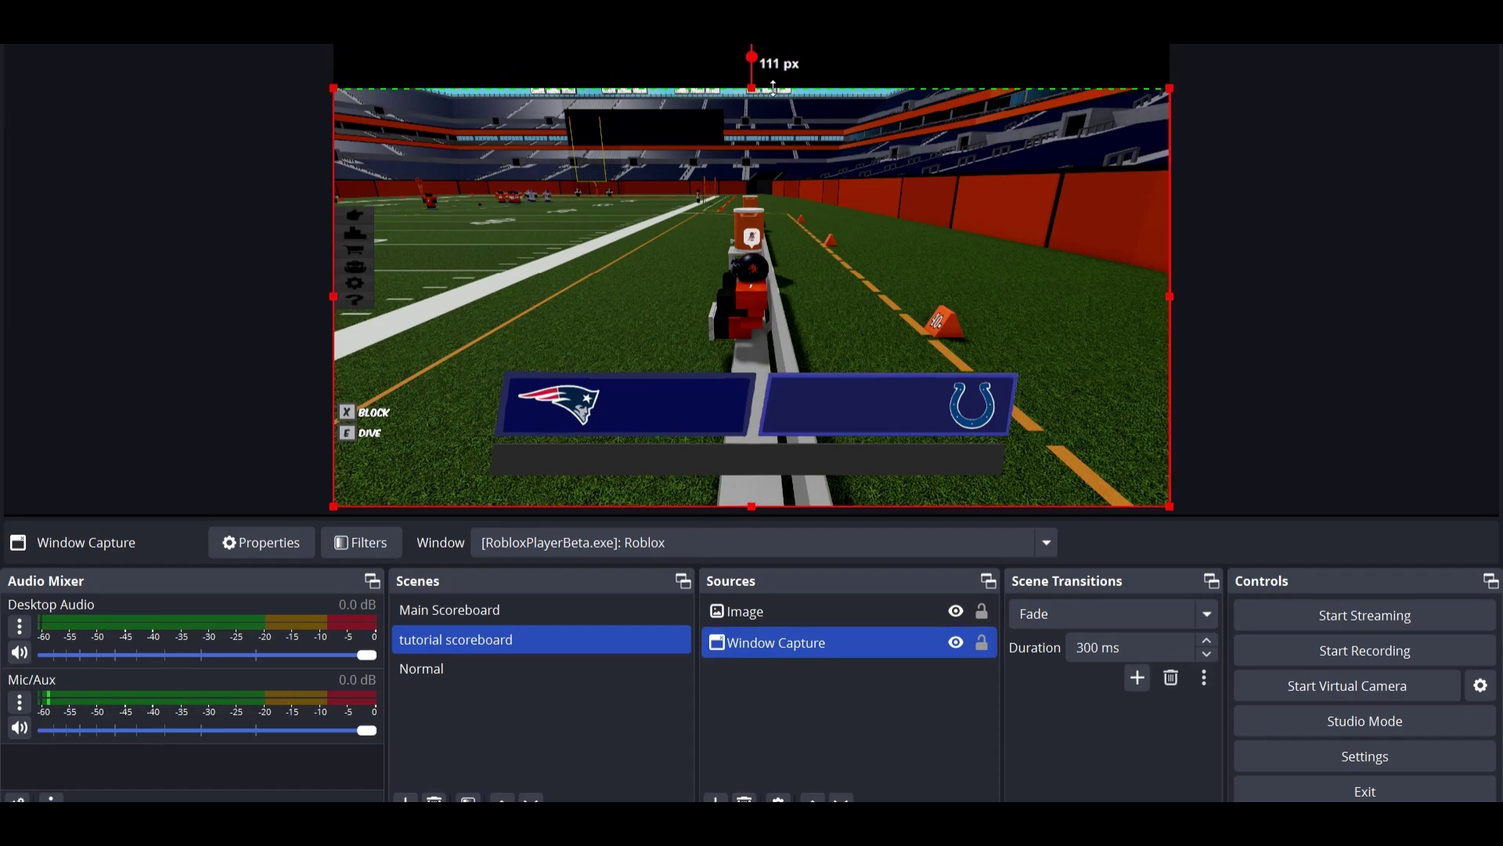
drag(935, 196, 933, 157)
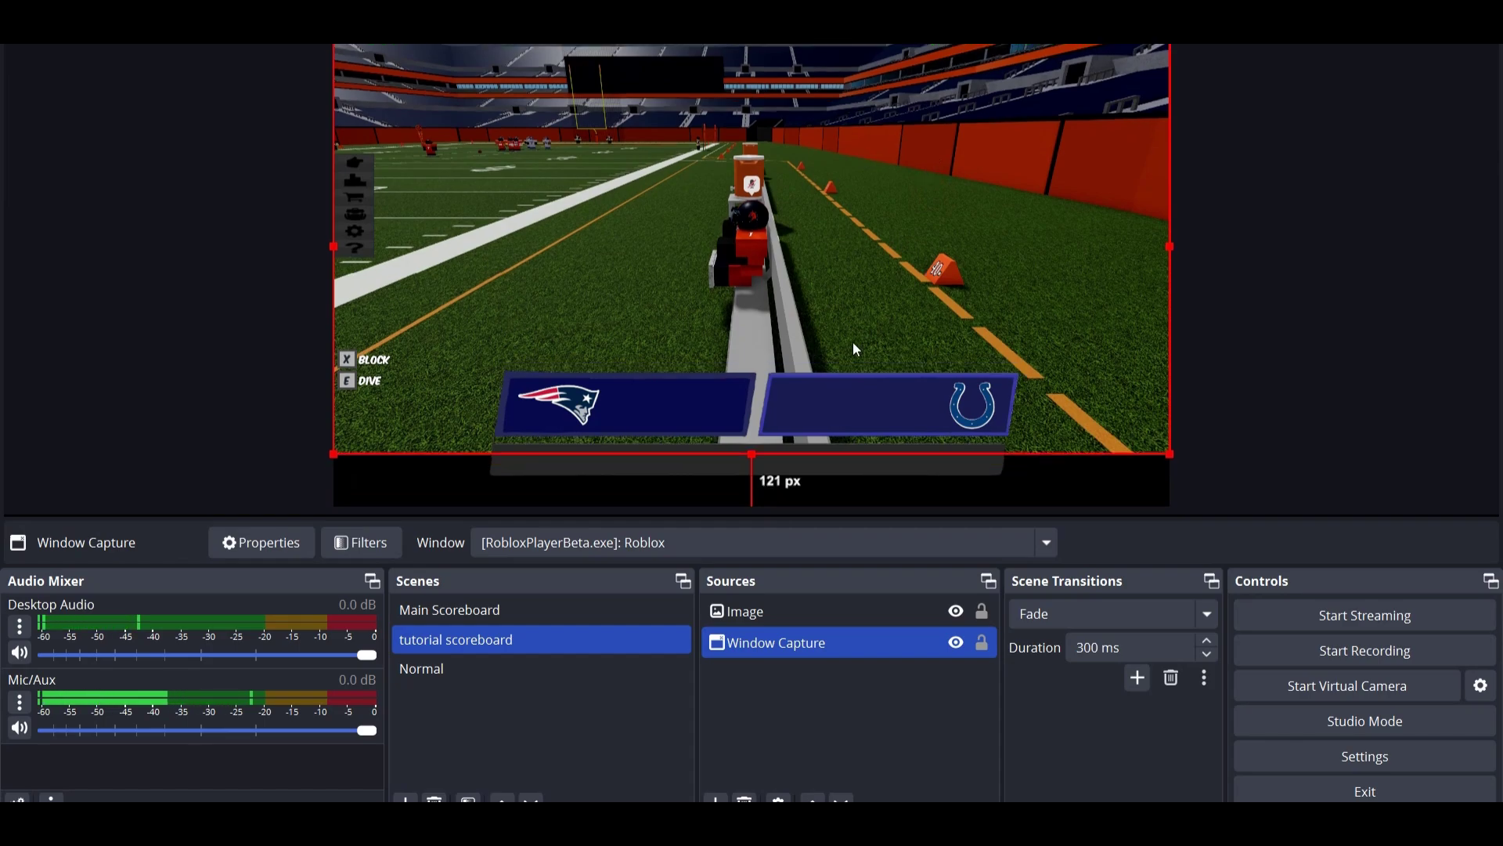
drag(753, 455, 800, 503)
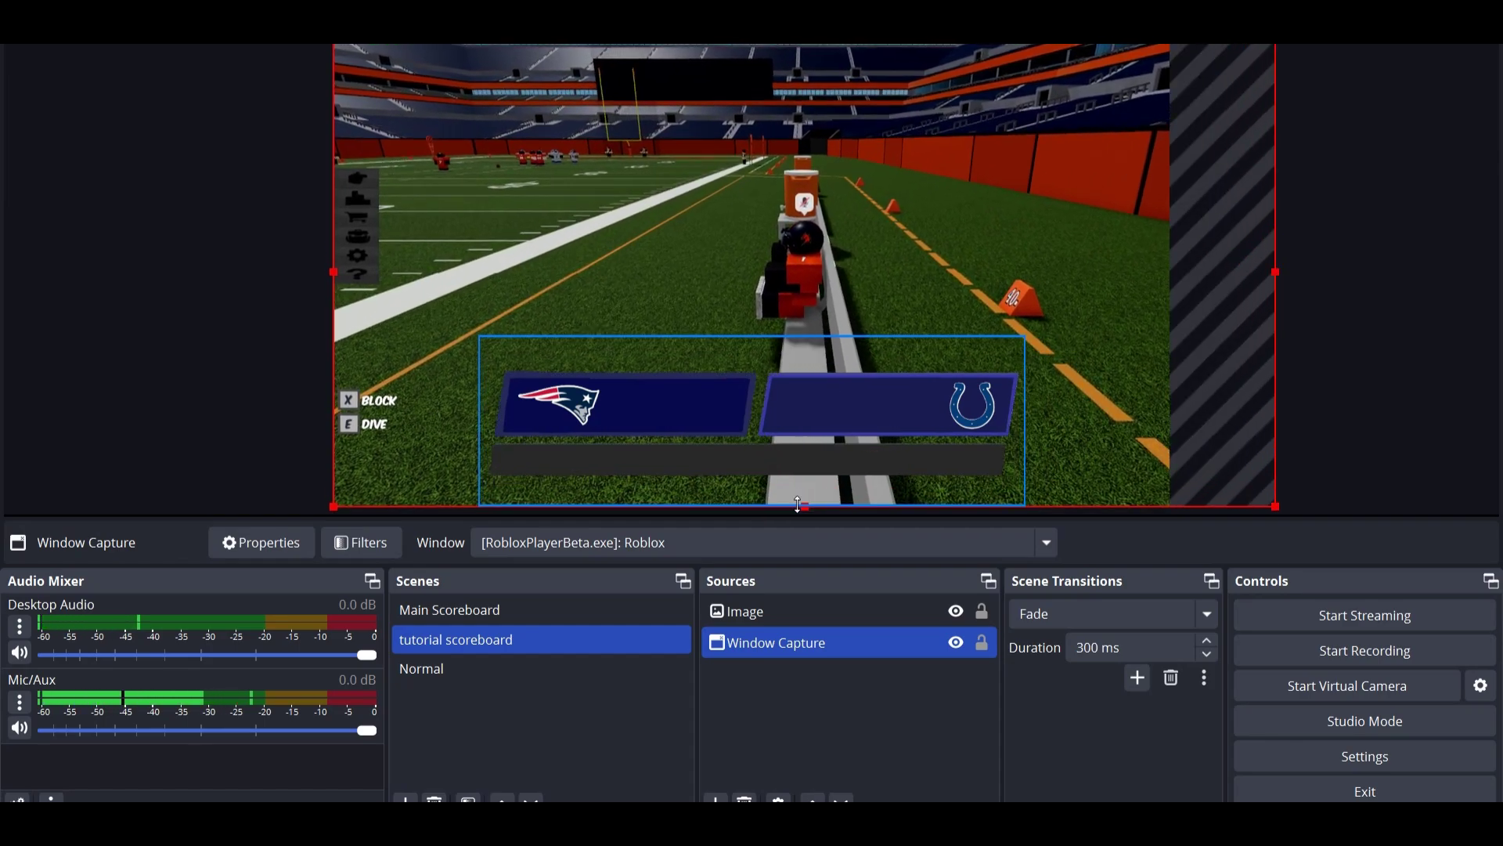